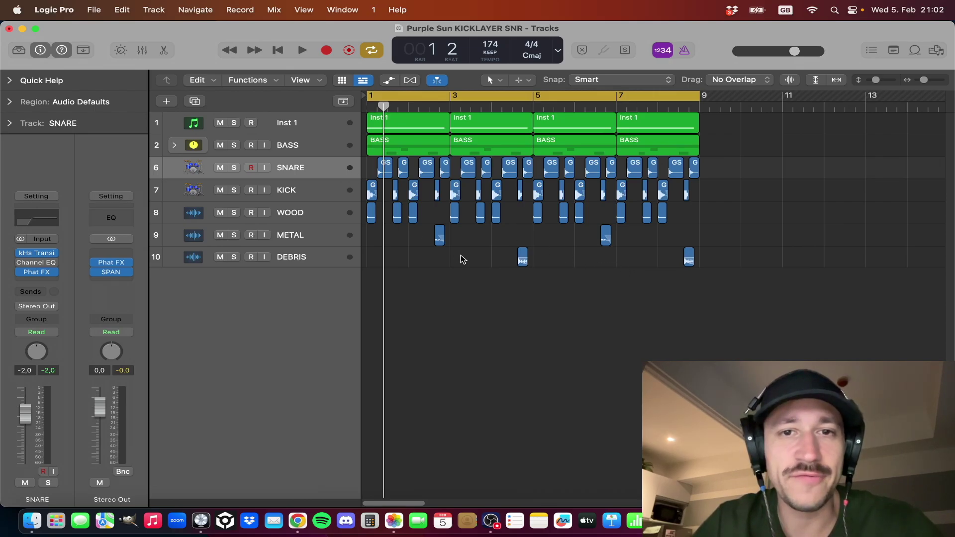
- Mute the Inst 1 track, leave BASS unmuted, and play the loop to hear the bass with the drums
left_click(219, 146)
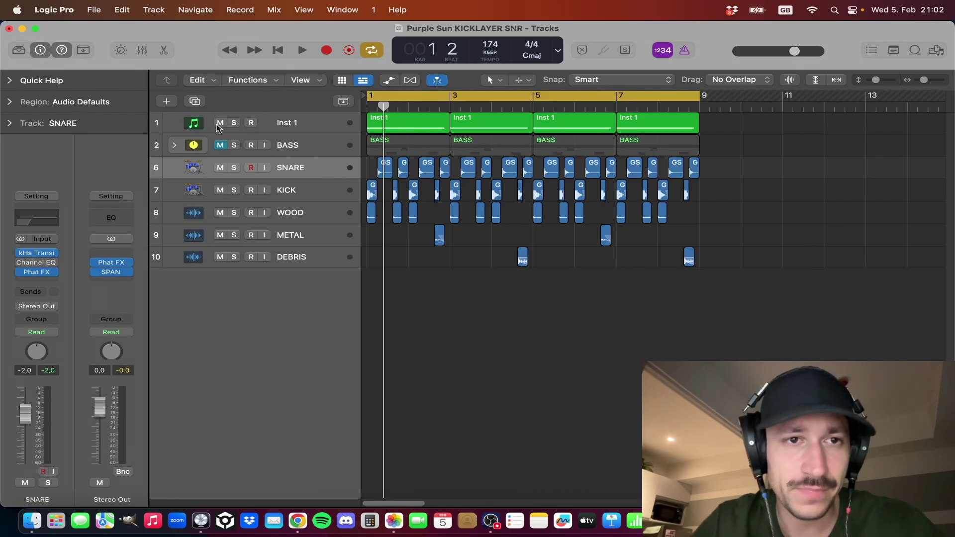
left_click(219, 124)
left_click(220, 145)
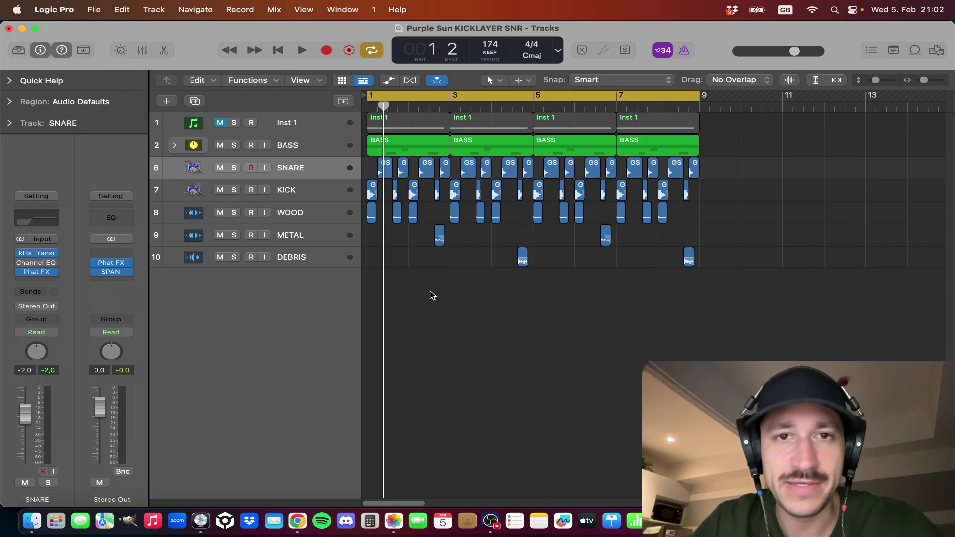
key("space")
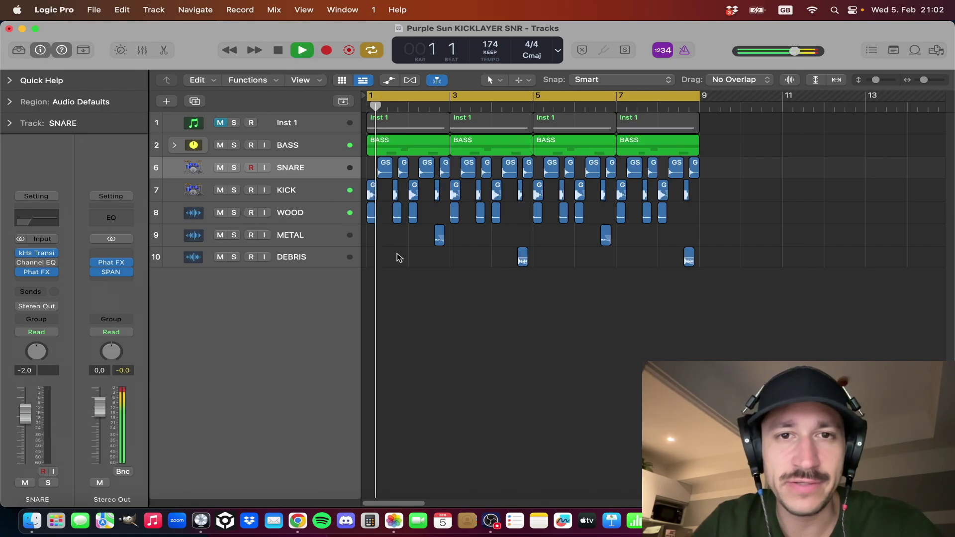
- Mute the BASS track, unmute Inst 1, and play the loop to hear Inst 1 with the drums
left_click(220, 145)
key("space")
left_click(220, 123)
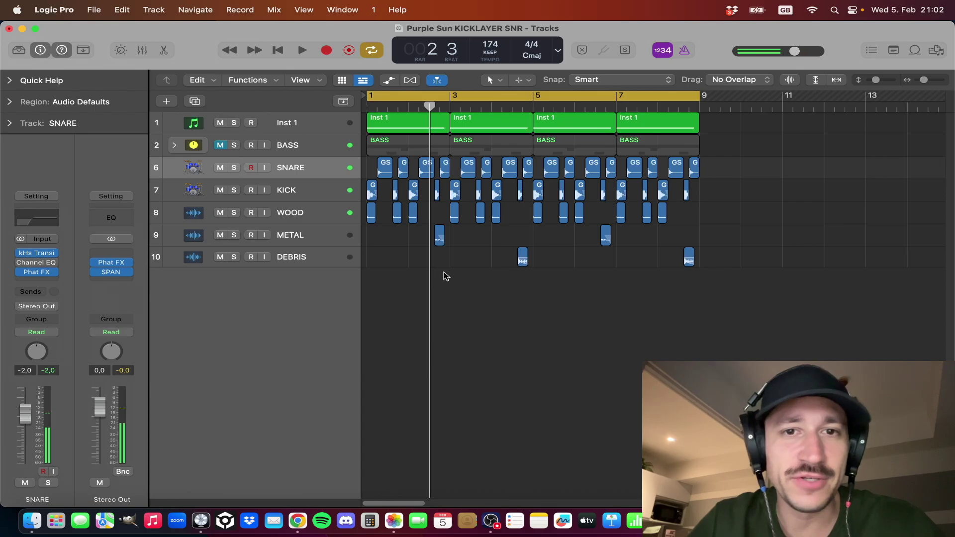
key("space")
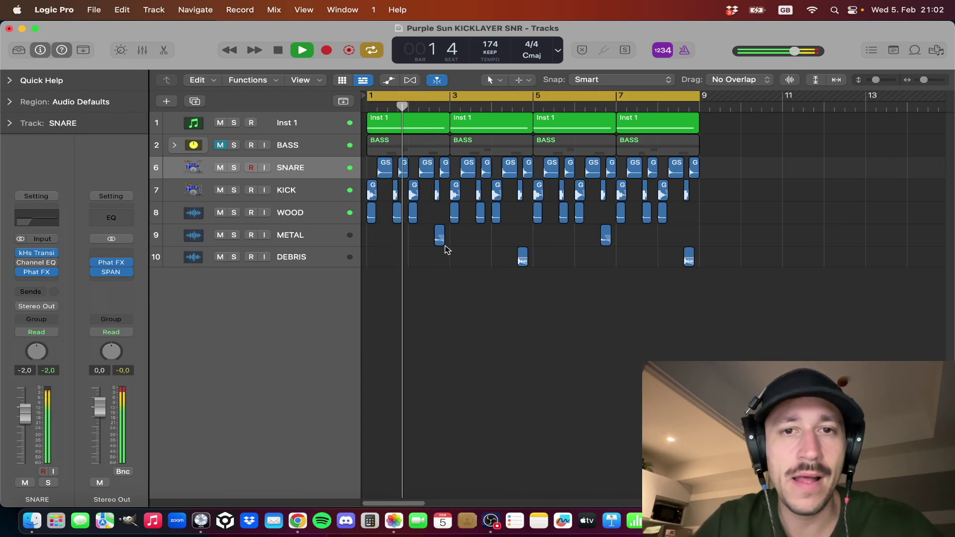
key("space")
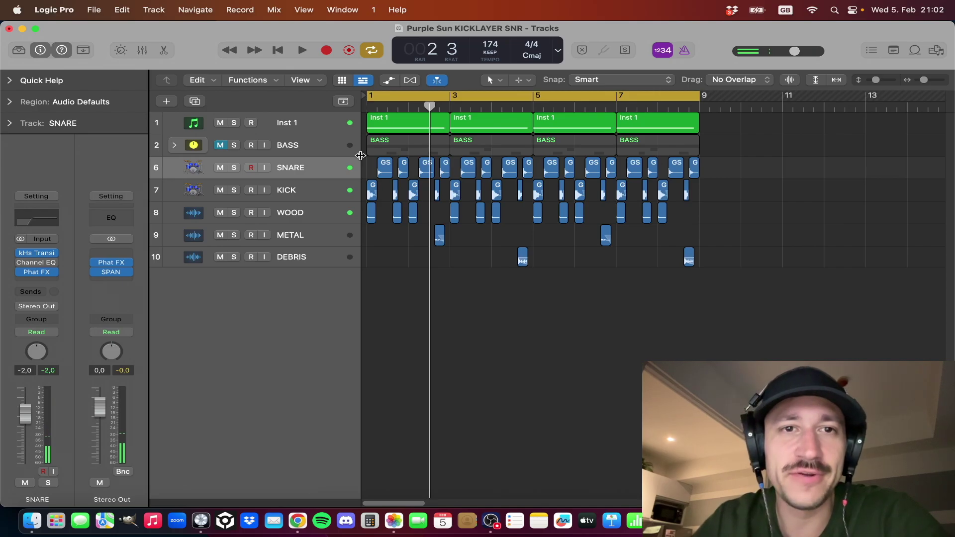
- Open the first Multipass plug-in on Inst 1 and solo the Inst 1 and KICK tracks
left_click(315, 124)
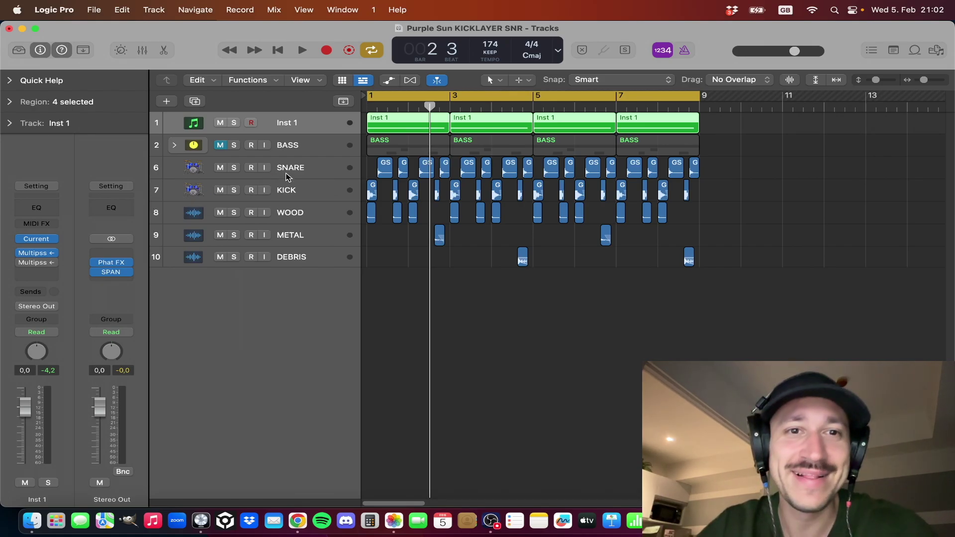
left_click(35, 254)
left_click(235, 123)
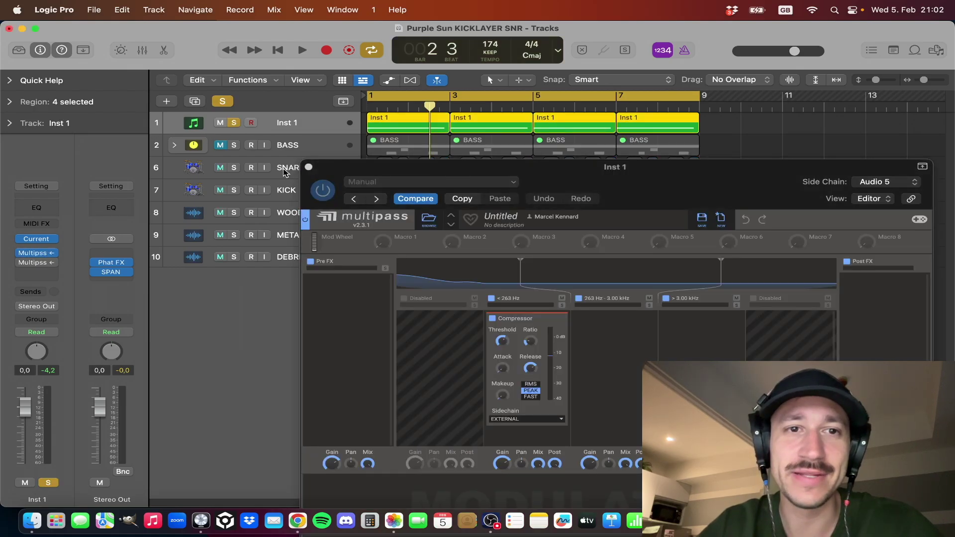
key("space")
left_click(235, 191)
- Play the soloed tracks to examine Multipass's externally sidechained low-band compressor, and close the plug-in
left_click_drag(369, 163, 80, 51)
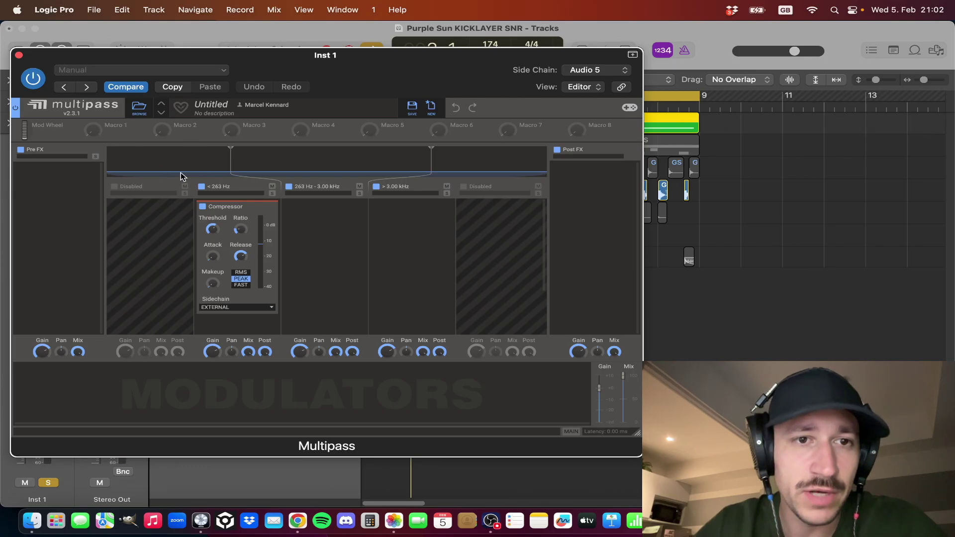
key("space")
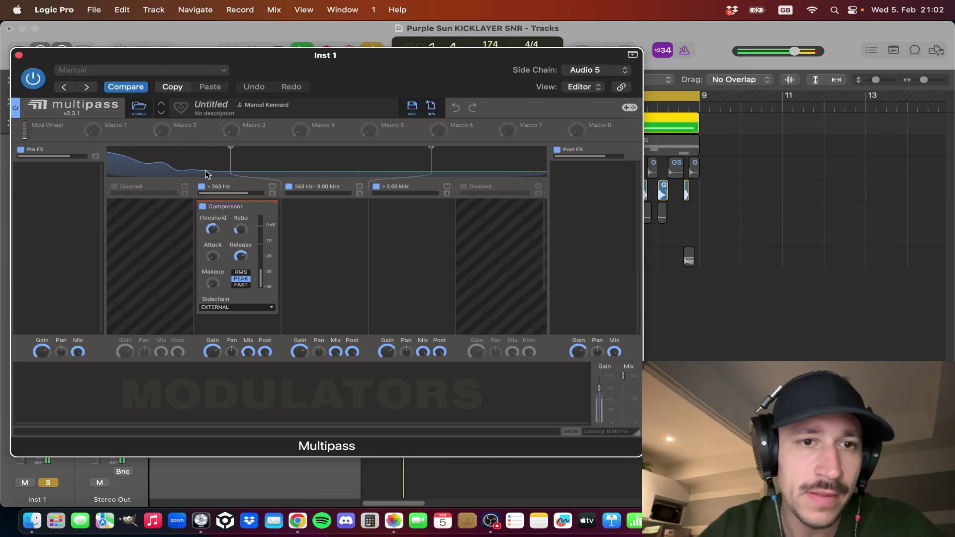
key("space")
key("super+w")
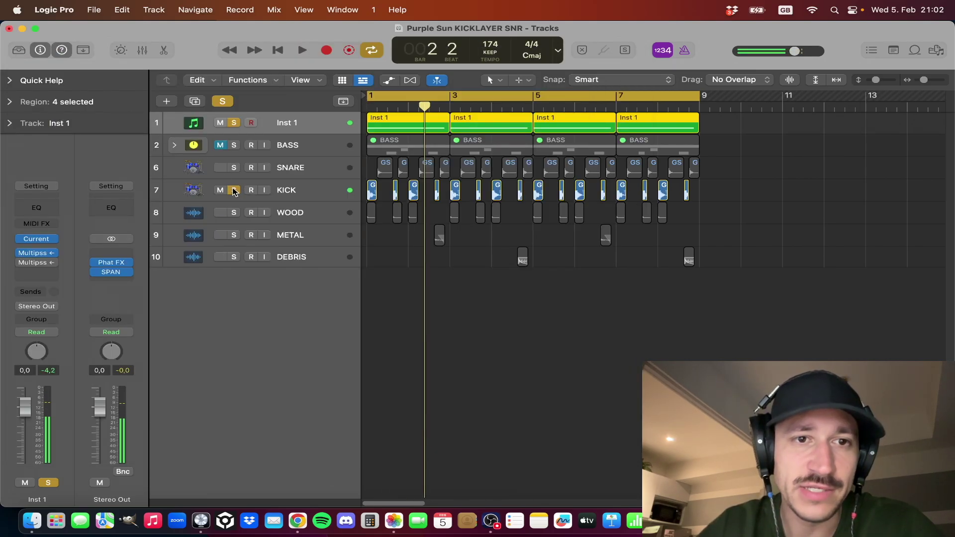
- Compare playback of Inst 1 and KICK with the first Multipass on Inst 1 bypassed and re-enabled
left_click(21, 253)
key("space")
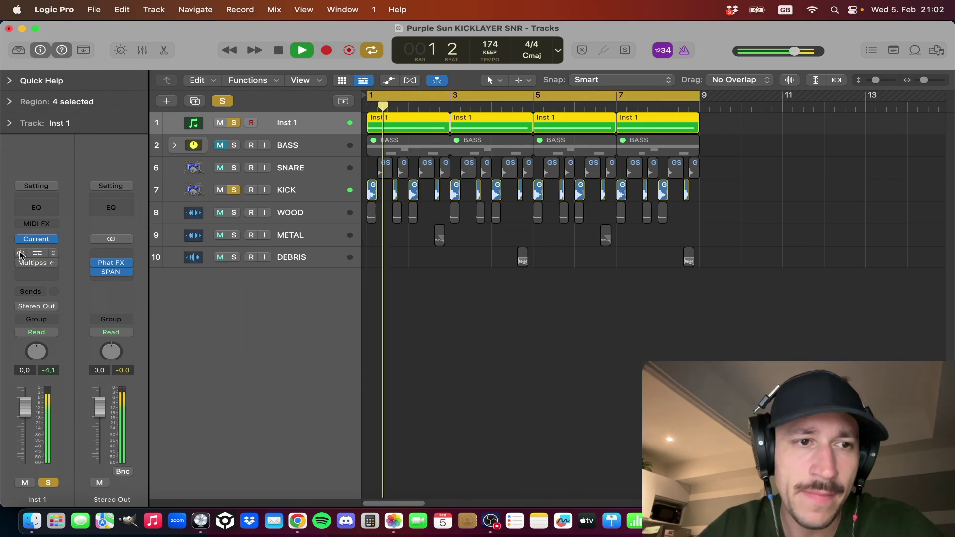
key("space")
key("space")
left_click(20, 253)
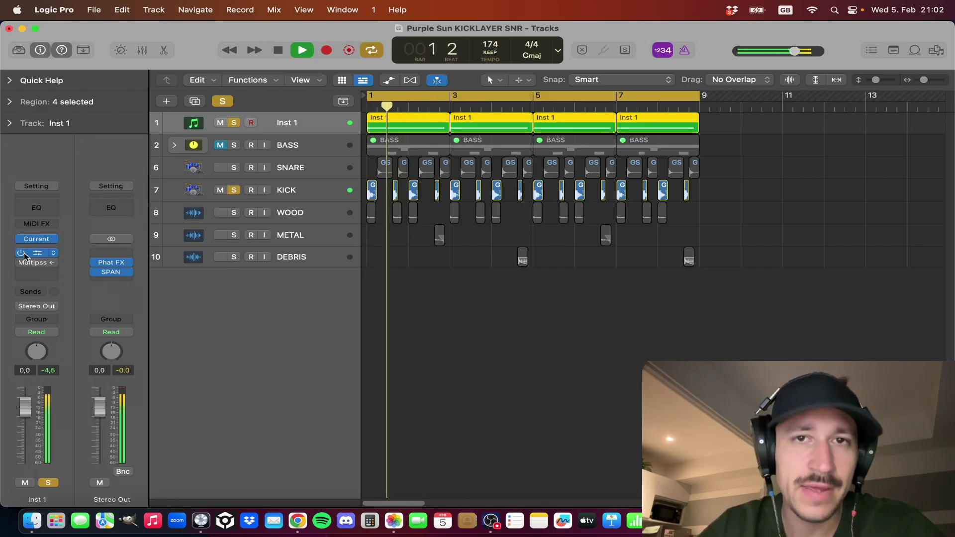
key("space")
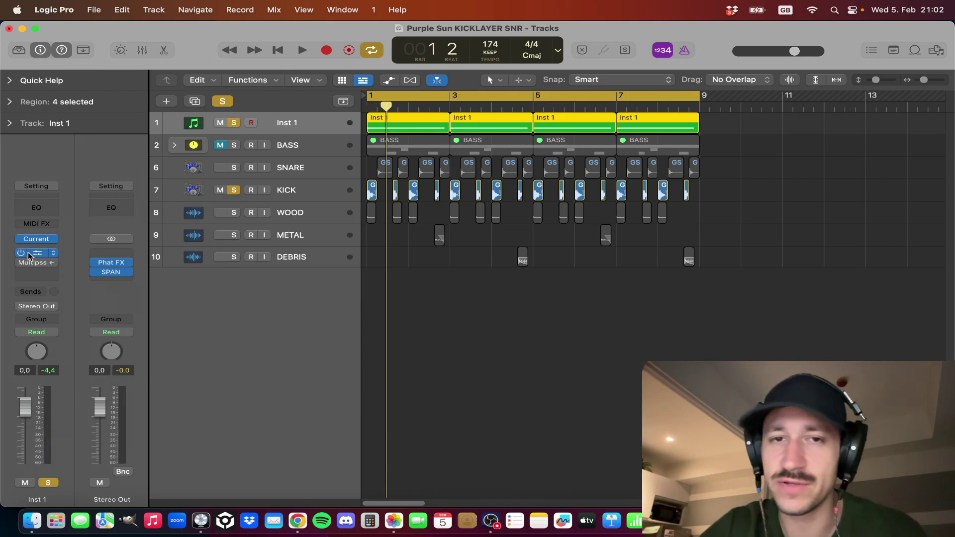
- Replace the KICK solo with a SNARE solo and play the snare together with Inst 1
left_click(235, 192)
left_click(216, 173)
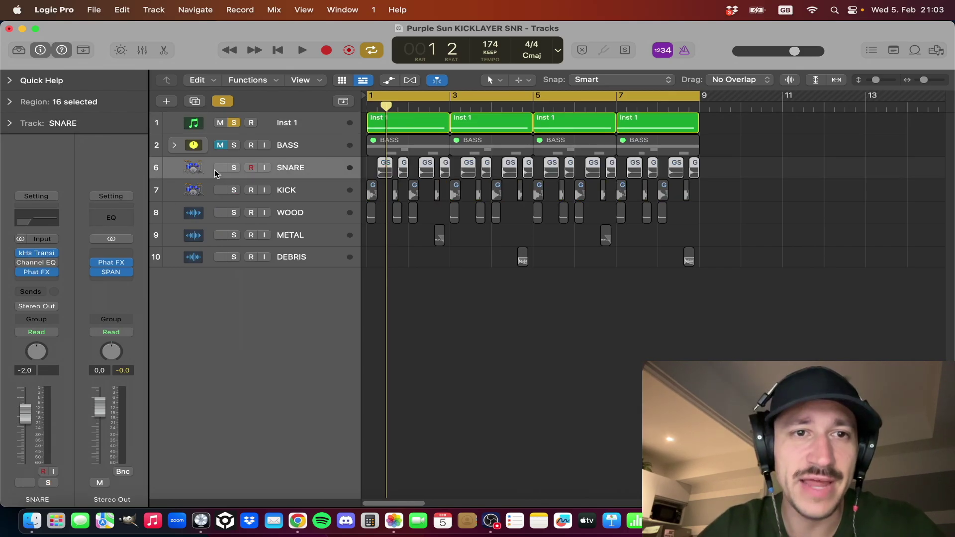
left_click(234, 169)
left_click(282, 130)
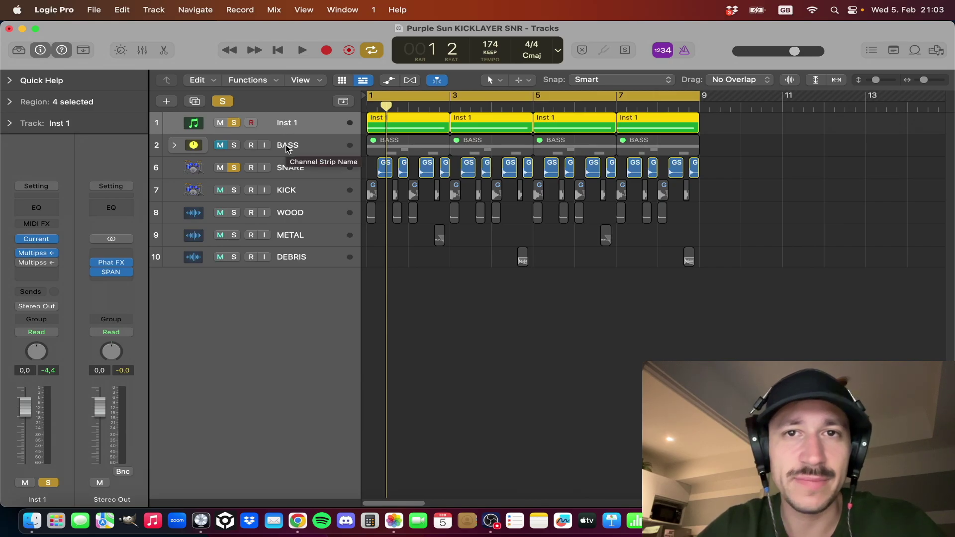
key("space")
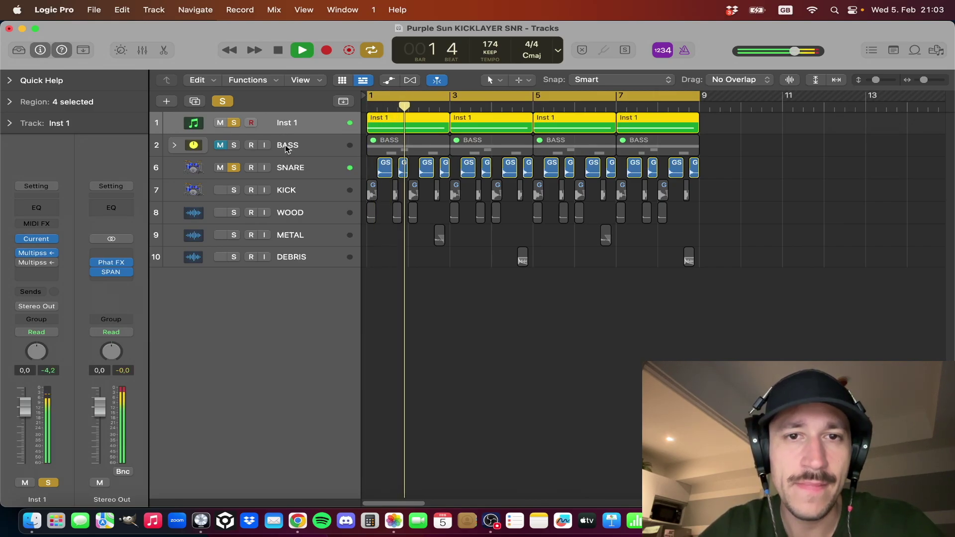
key("space")
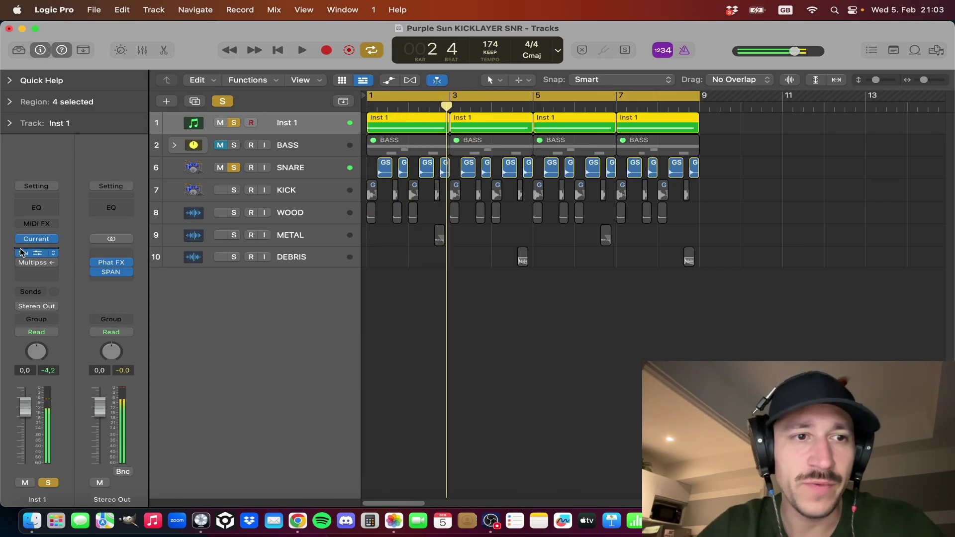
- With the first Multipass on Inst 1 bypassed, compare the snare's playback with Inst 1 muted and unmuted
key("space")
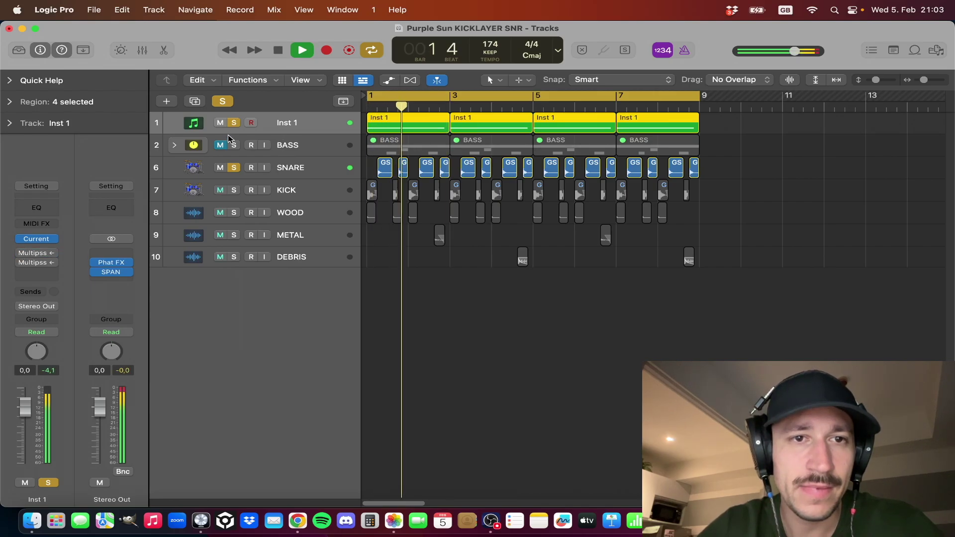
key("space")
left_click(220, 123)
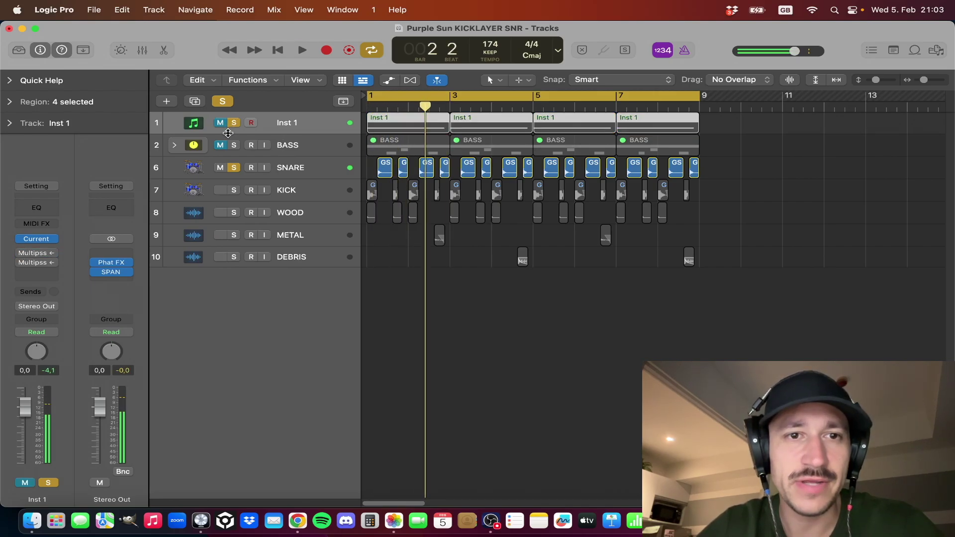
key("space")
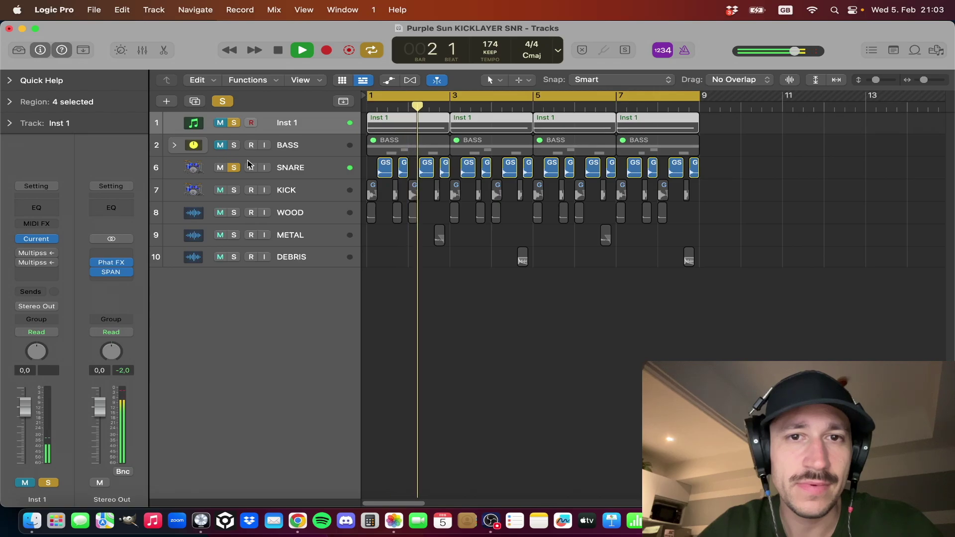
left_click(220, 123)
key("space")
key("space")
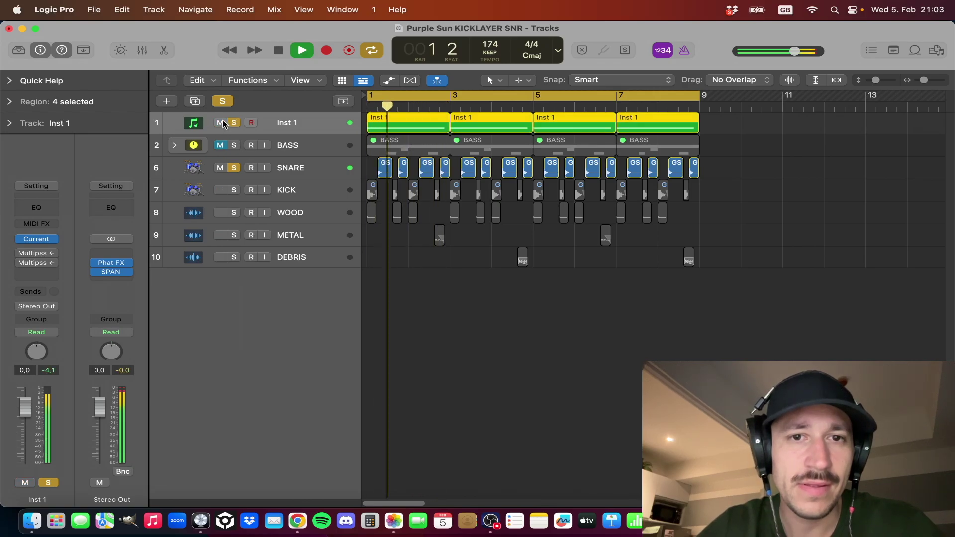
key("space")
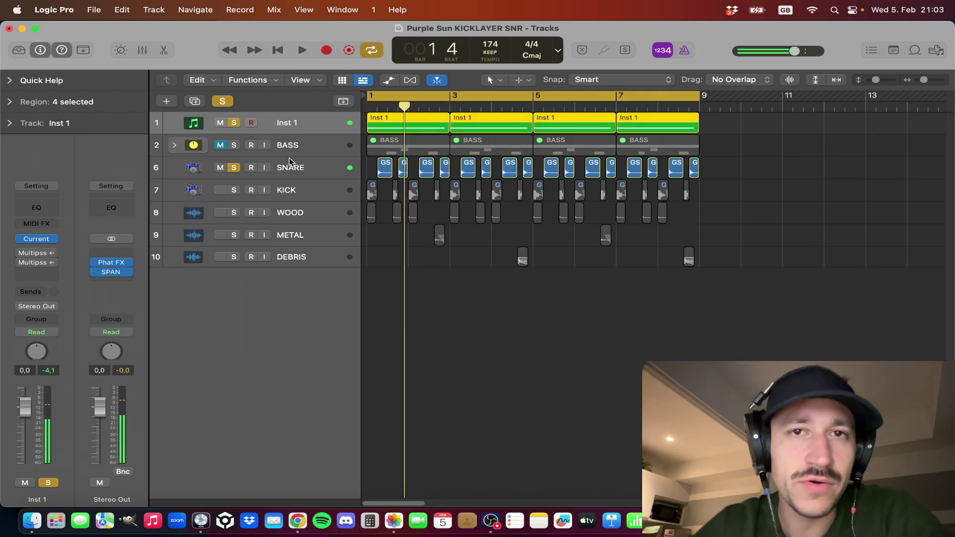
- Turn off the low-cut band in the SNARE track's Channel EQ and close the plug-in
left_click(282, 164)
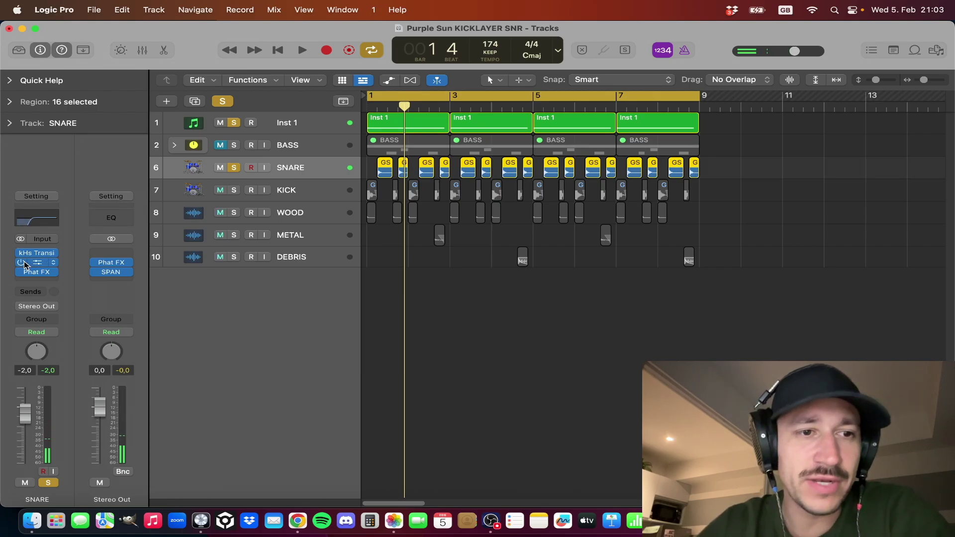
left_click(38, 264)
left_click_drag(595, 164, 394, 79)
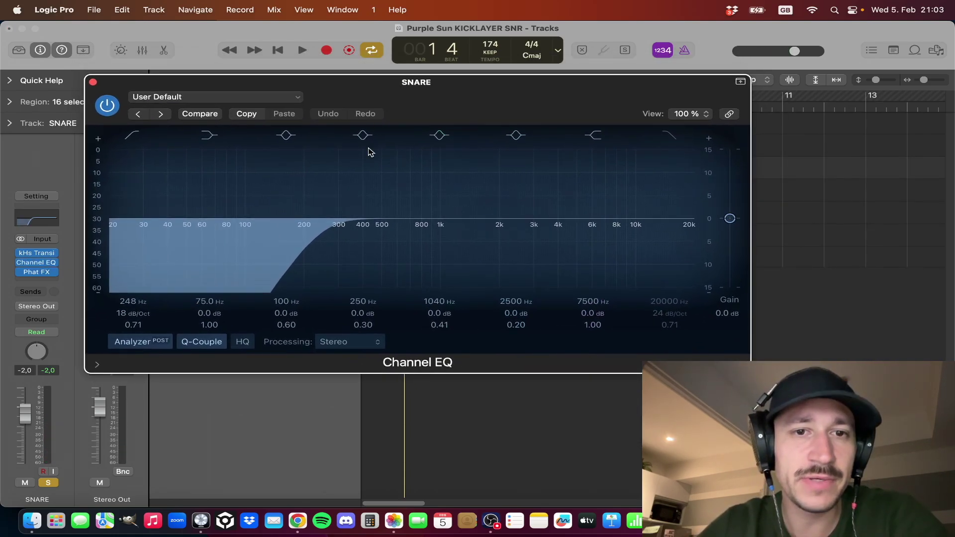
left_click(133, 135)
left_click(93, 82)
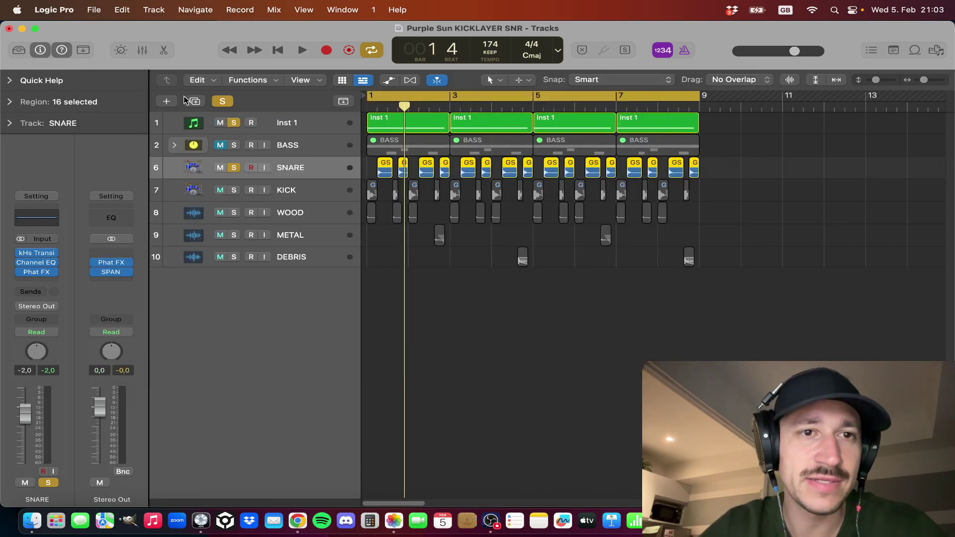
- Remove the solo from Inst 1 and play the snare alone to examine its unfiltered spectrum in Channel EQ
left_click(234, 122)
left_click(42, 263)
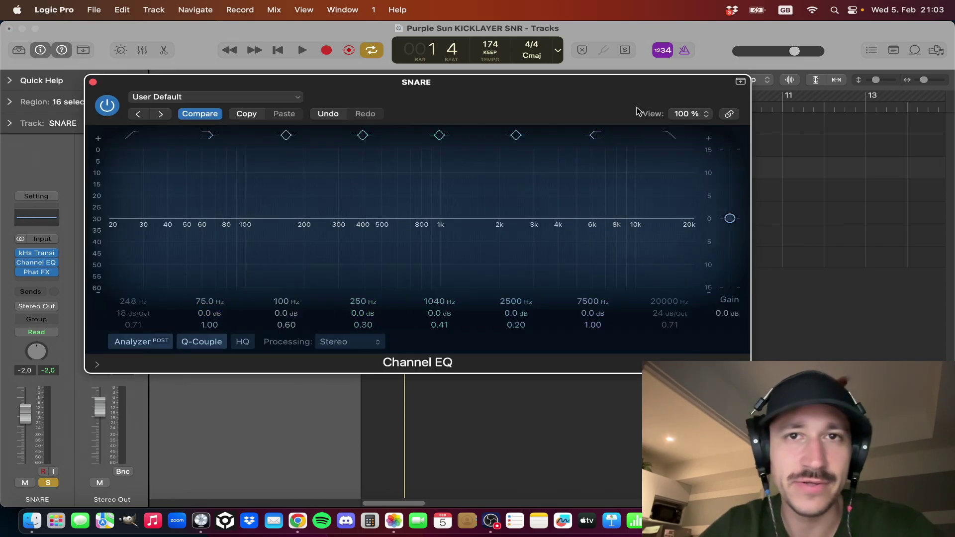
key("space")
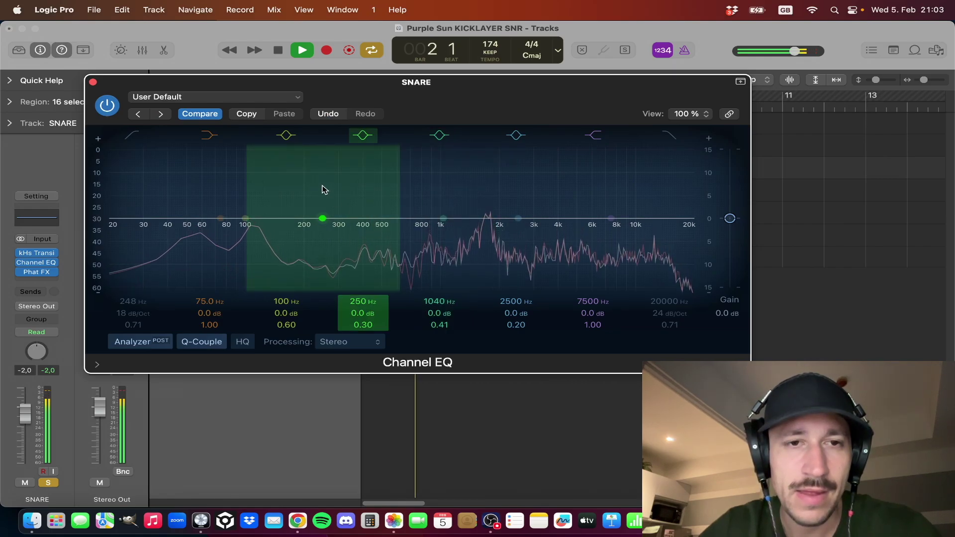
key("space")
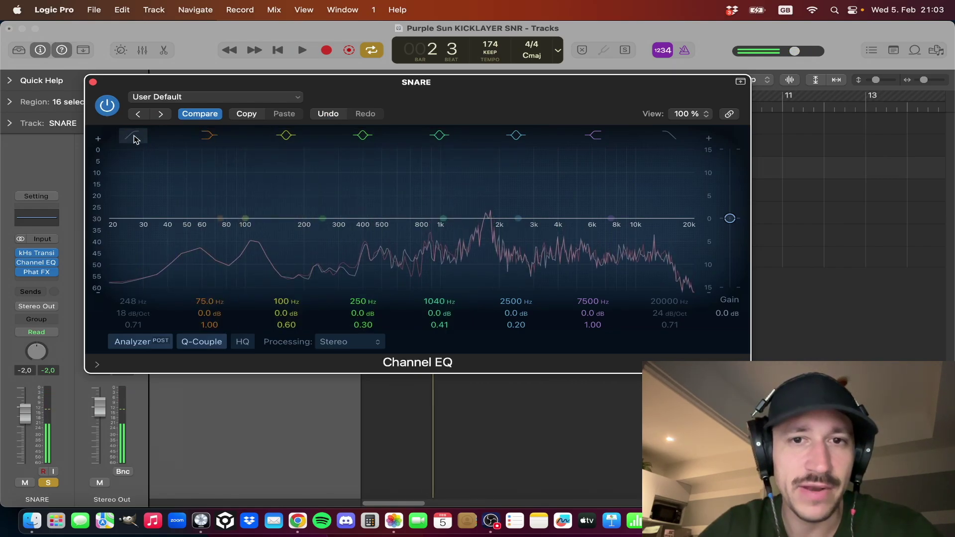
- Enable the low-cut band in the snare's Channel EQ and raise its cutoff to about 306 Hz, checking by playback
left_click(132, 135)
key("space")
mouse_move(309, 263)
left_mouse_down()
mouse_move(188, 257)
mouse_move(322, 267)
mouse_move(316, 254)
left_mouse_up()
key("space")
key("space")
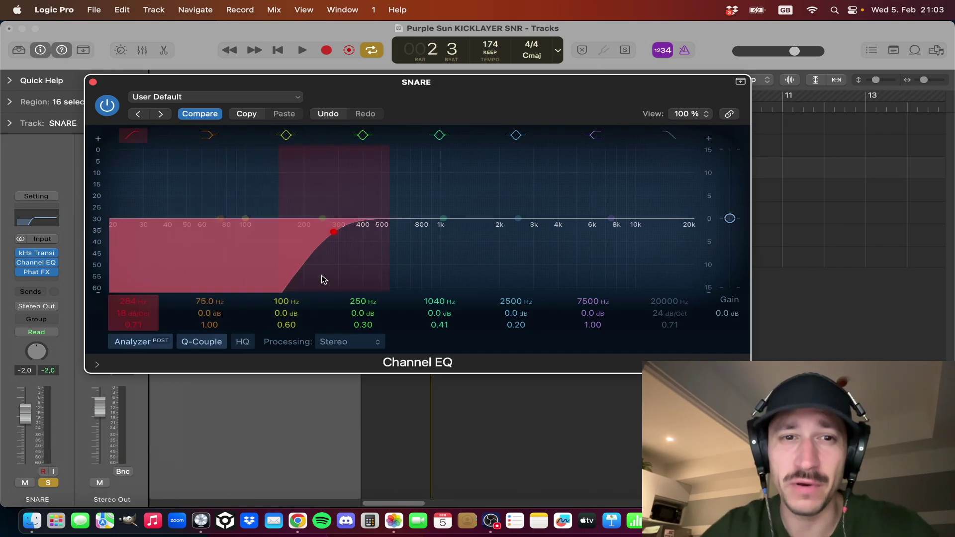
mouse_move(320, 277)
left_mouse_down()
mouse_move(284, 273)
mouse_move(331, 273)
mouse_move(258, 266)
mouse_move(327, 273)
left_mouse_up()
key("space")
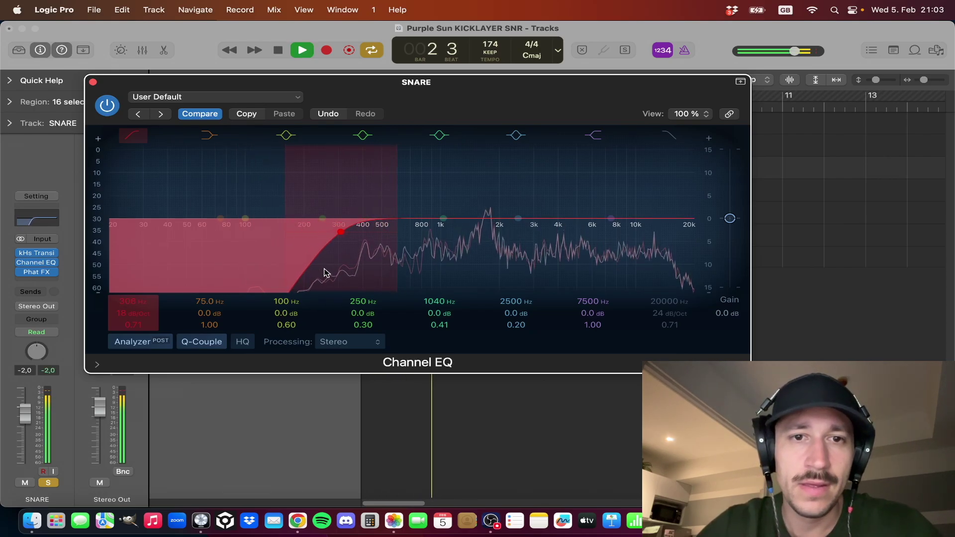
key("space")
left_click(93, 82)
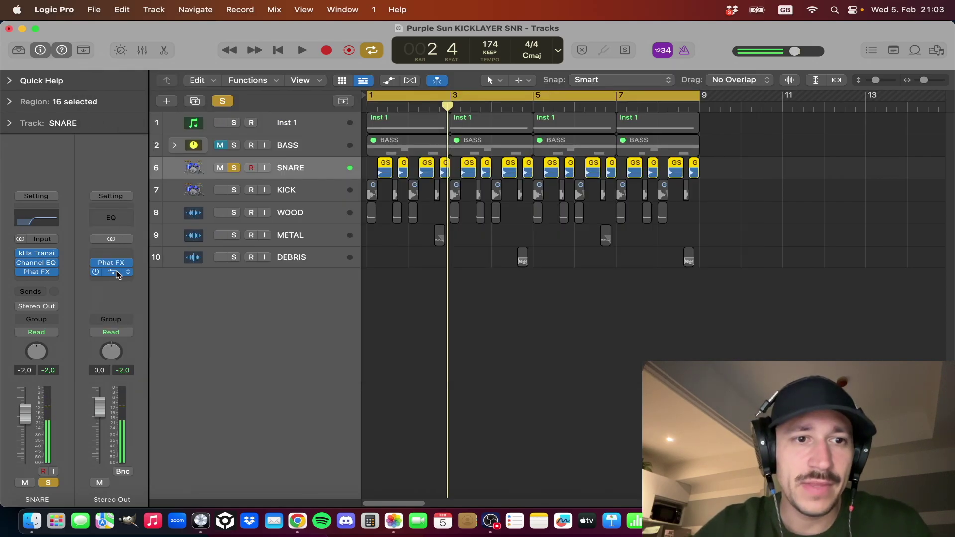
- Open SPAN on the Stereo Out channel and play the soloed snare to examine its filtered spectrum
left_click(111, 272)
left_click_drag(383, 173, 124, 56)
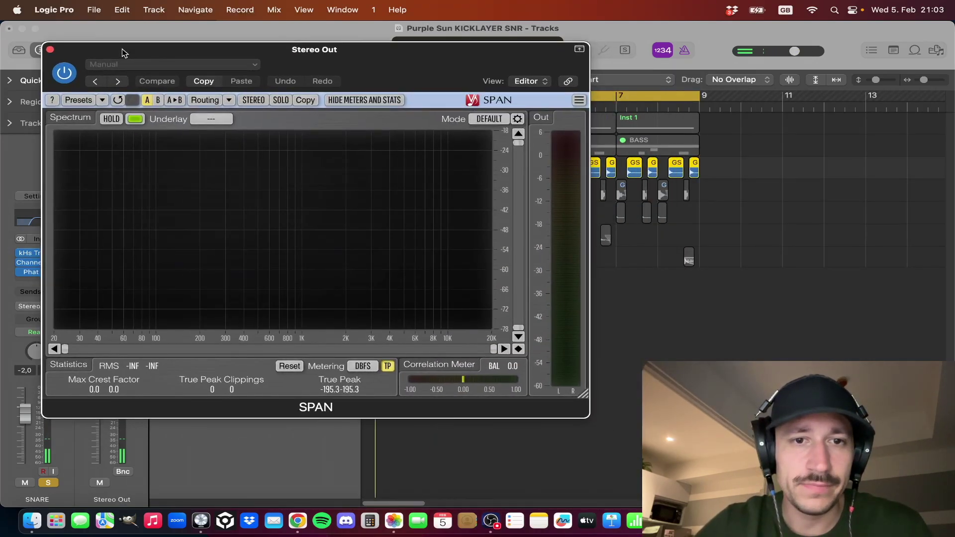
key("space")
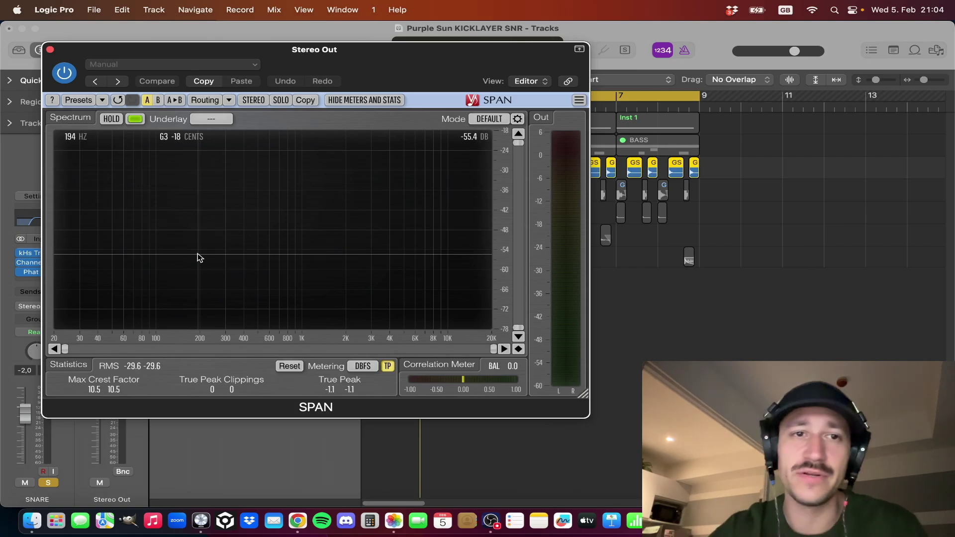
key("space")
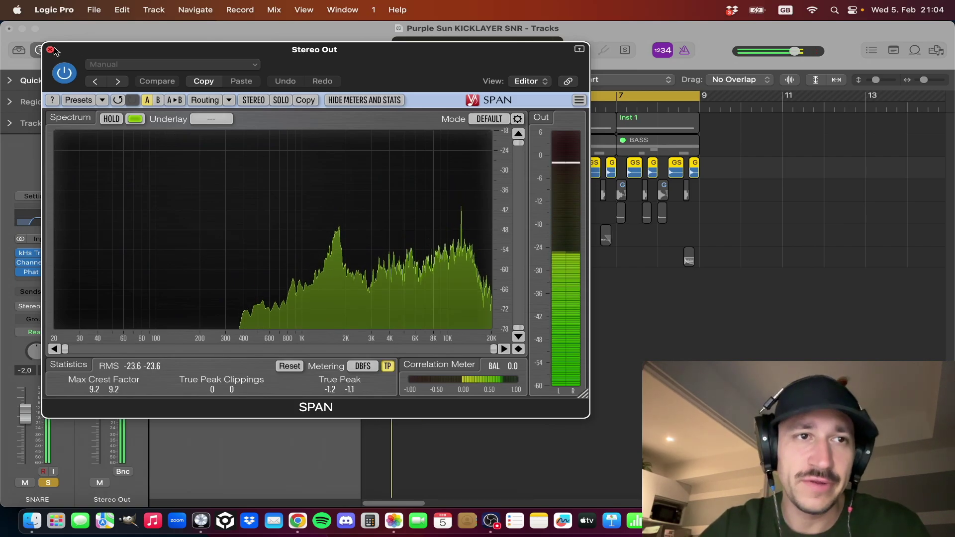
- Solo Inst 1 instead of the snare and play it to examine its spectrum in SPAN on the Stereo Out
key("super+w")
key("Up")
key("Up")
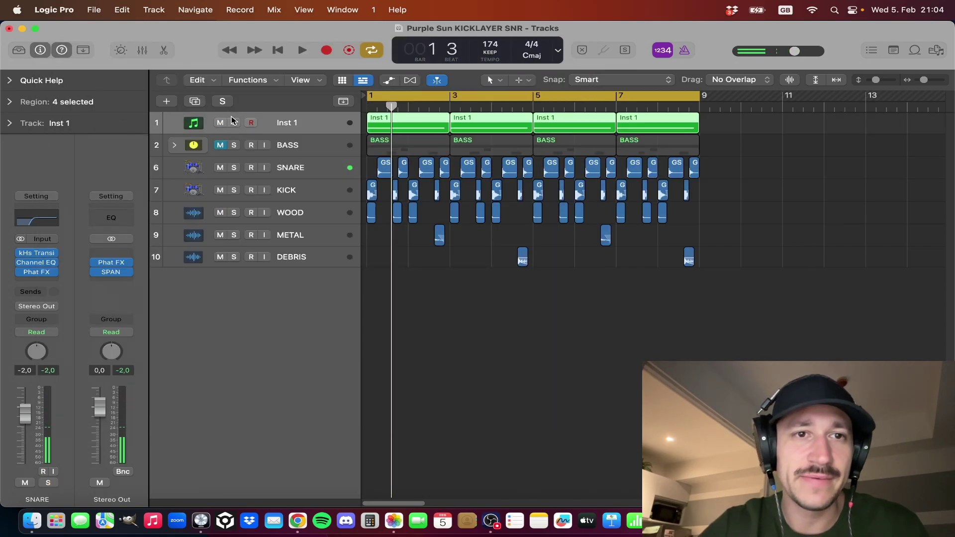
key("space")
left_click(111, 272)
key("Escape")
left_click(111, 272)
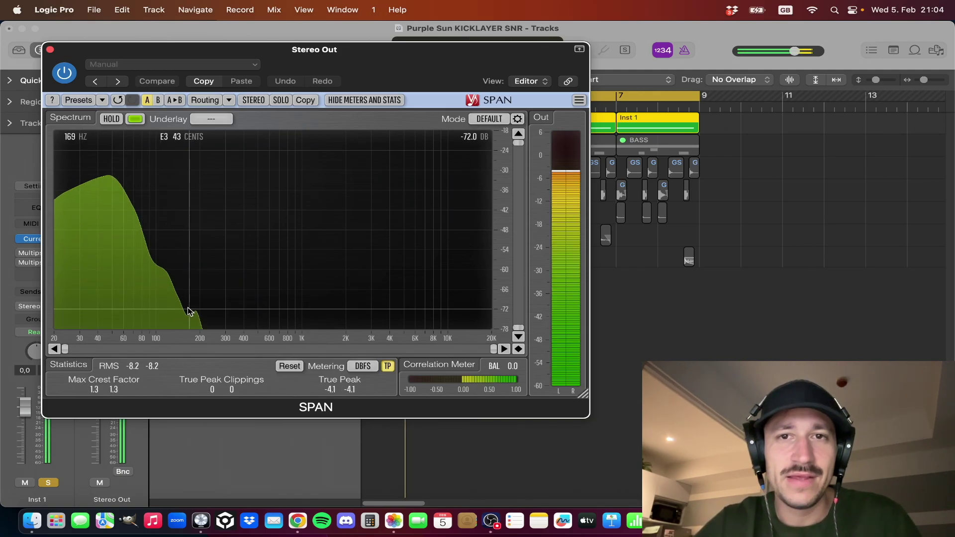
key("space")
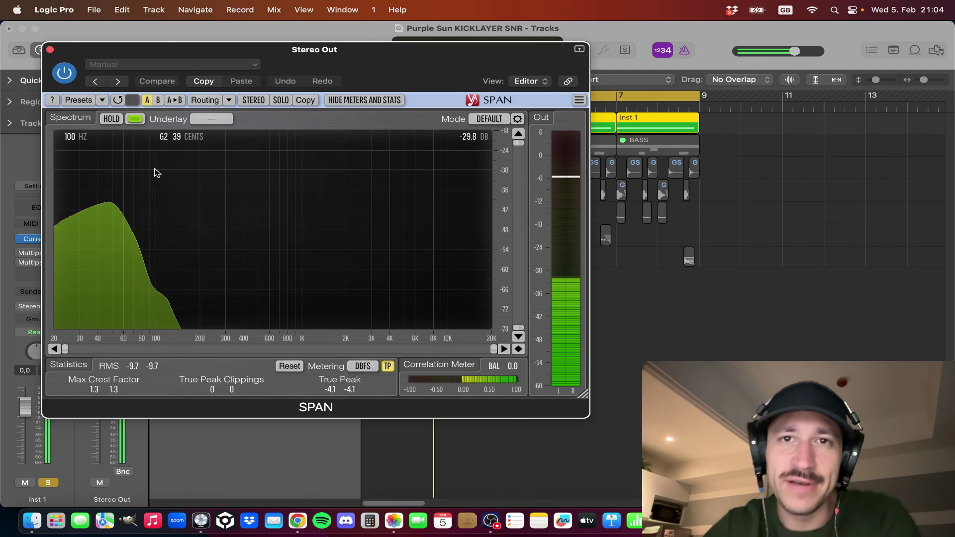
left_click(50, 51)
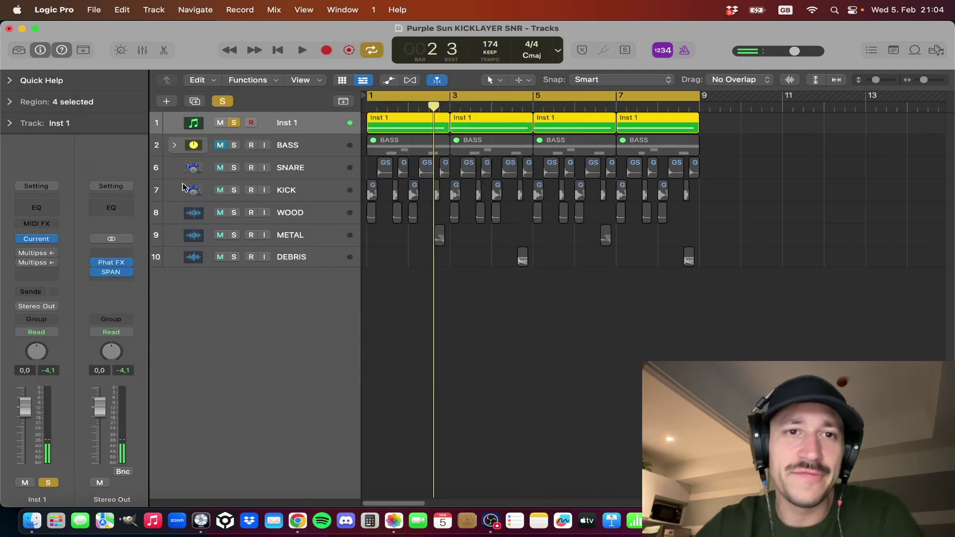
- Solo the SNARE track alongside Inst 1 and play both to hear them together
left_click(233, 167)
key("space")
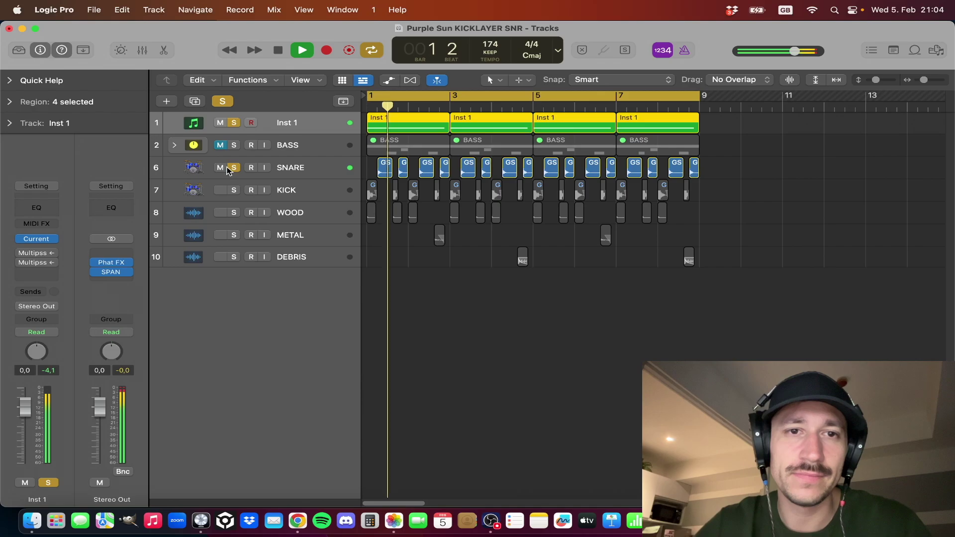
key("space")
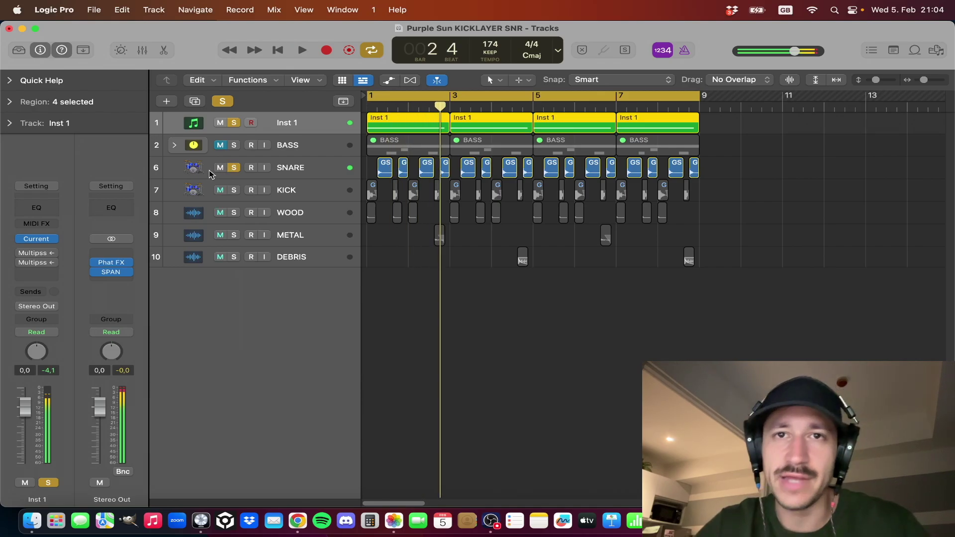
- Enable the second Multipass on Inst 1 and set the compressor band's lower crossover to 96.8 Hz during playback
mouse_move(54, 255)
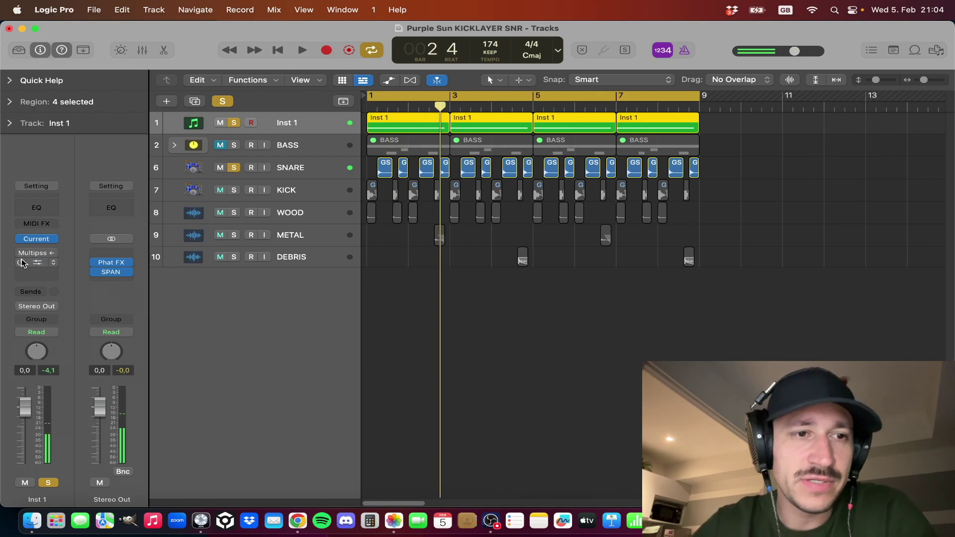
left_click(38, 263)
left_click_drag(506, 168, 248, 112)
key("space")
left_click_drag(186, 214, 179, 220)
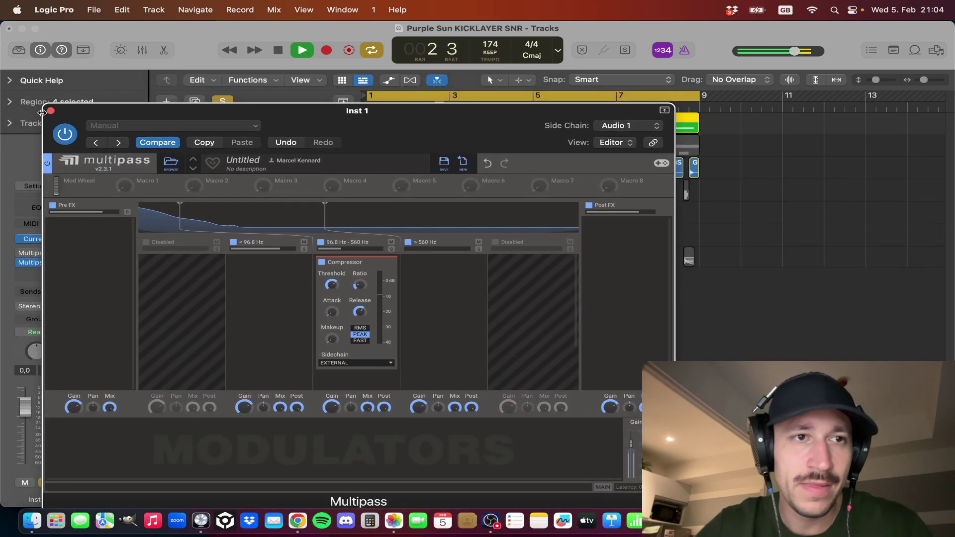
key("space")
key("super+w")
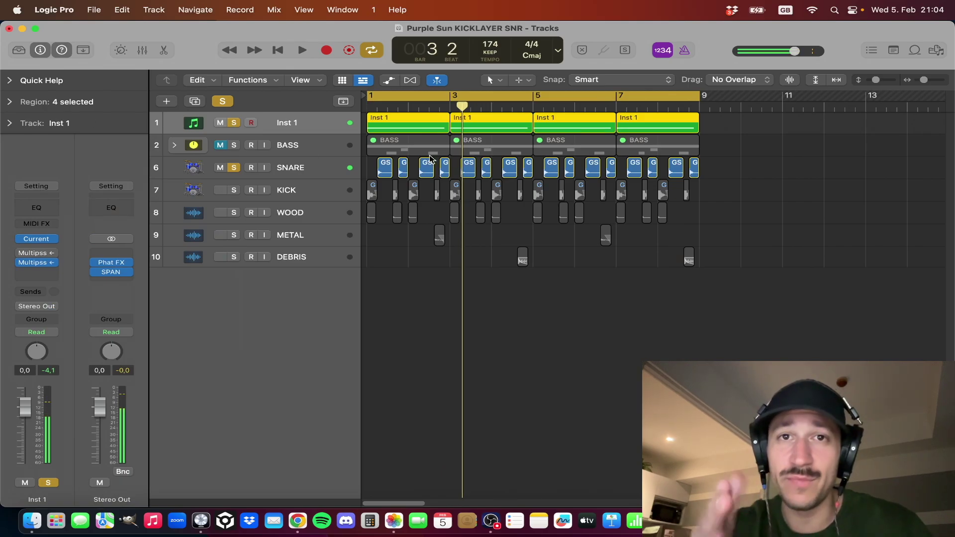
- Bypass the second Multipass on Inst 1 and play from the start with the snare to compare the sound
key("Return")
key("space")
mouse_move(22, 262)
key("space")
key("Return")
key("space")
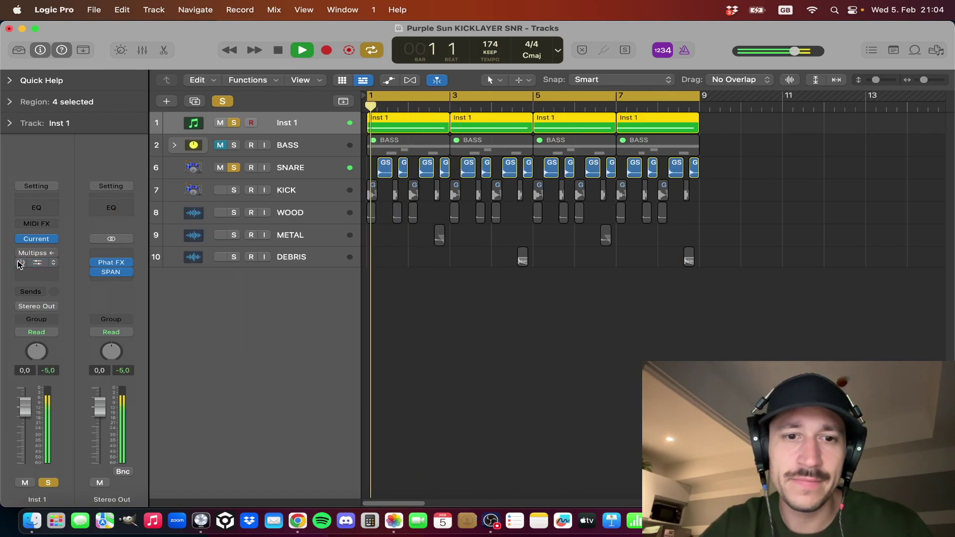
key("space")
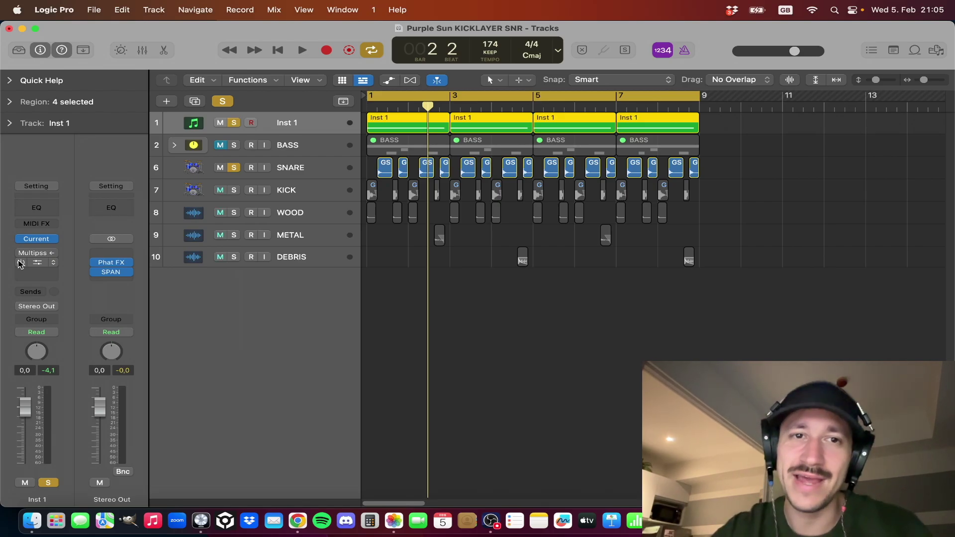
- Play the snare with Inst 1 once more and briefly check the Channel EQ on the SNARE track
left_click(300, 169)
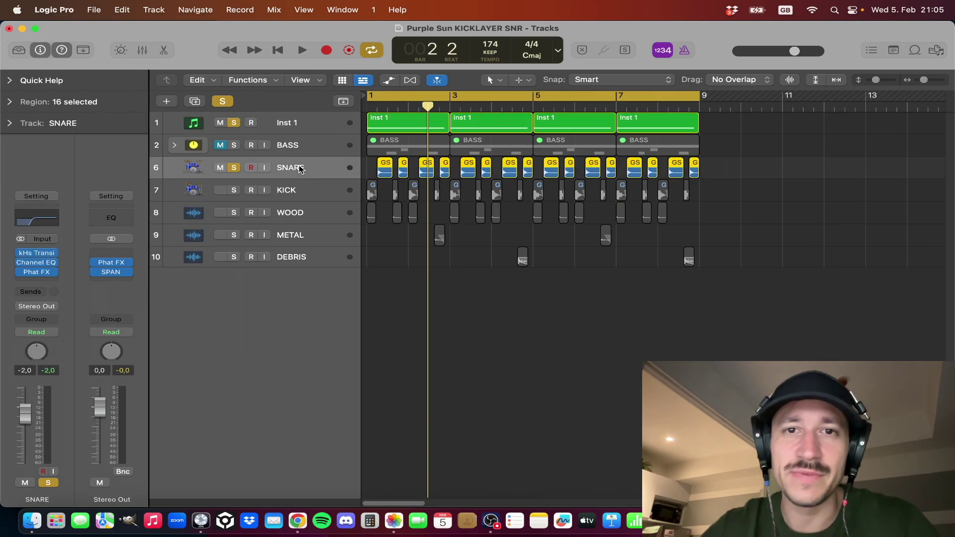
key("space")
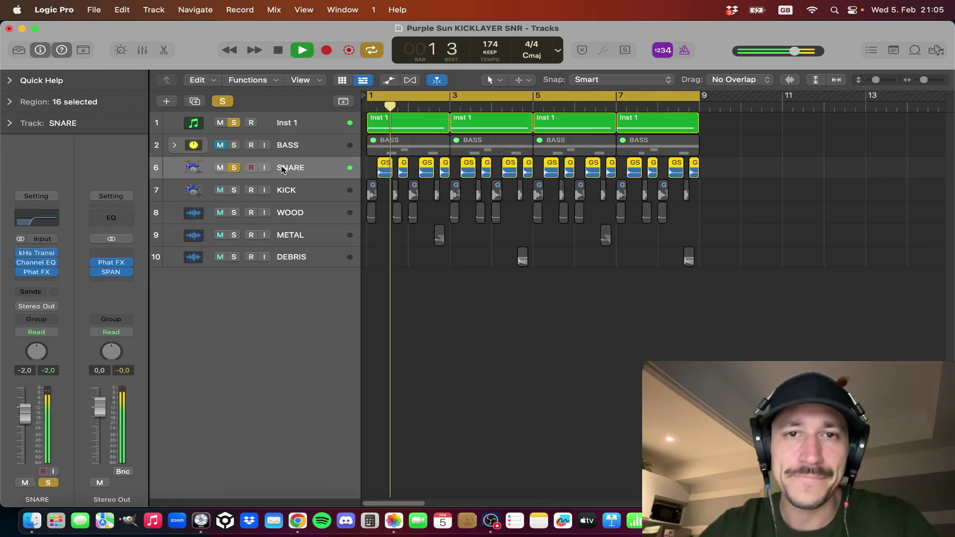
key("space")
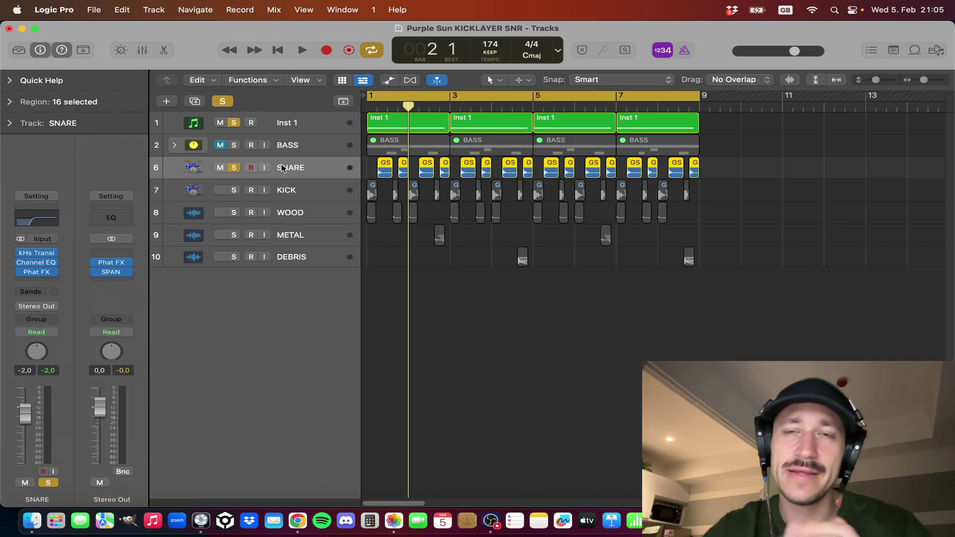
left_click(36, 262)
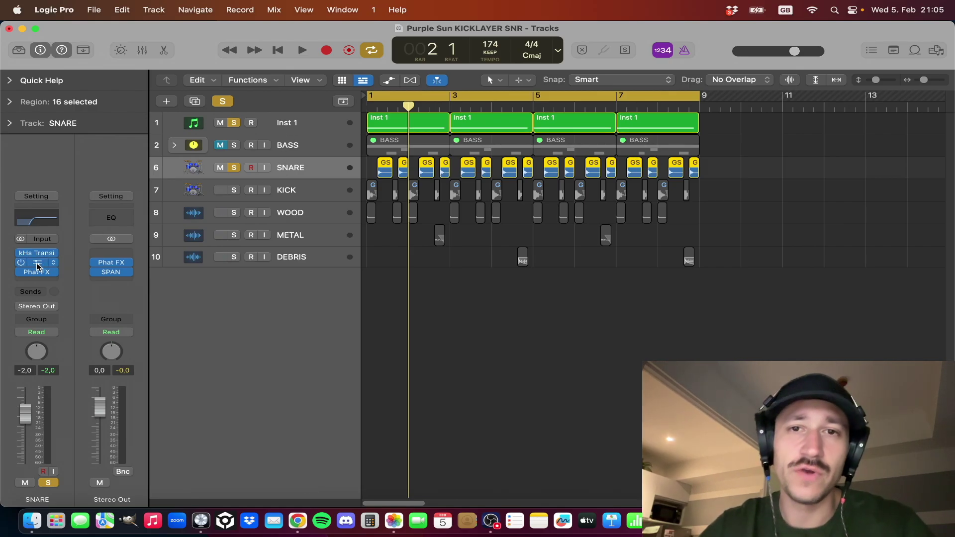
key("super+w")
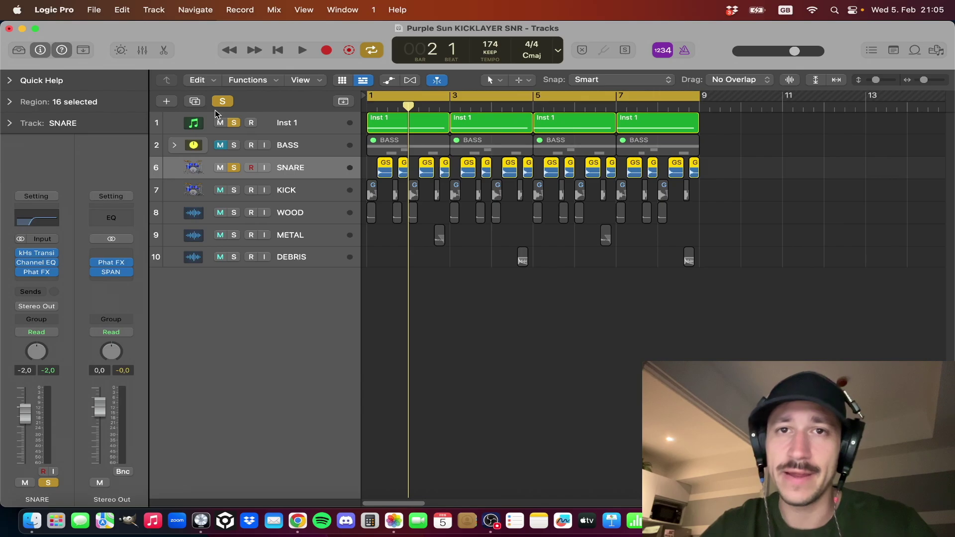
- Solo the BASS track, remove the solos from Inst 1 and SNARE, and play the bass alone
left_click(234, 145)
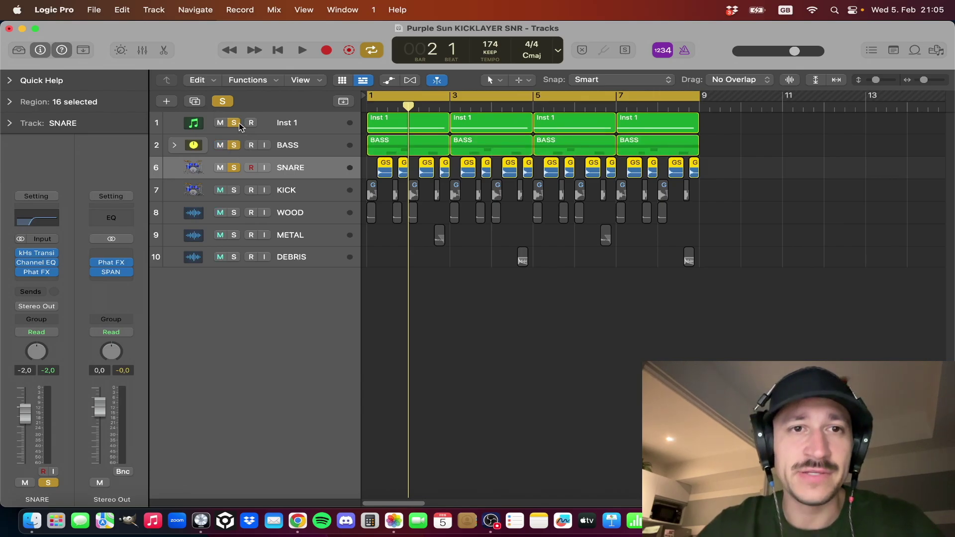
left_click(234, 122)
left_click(306, 149)
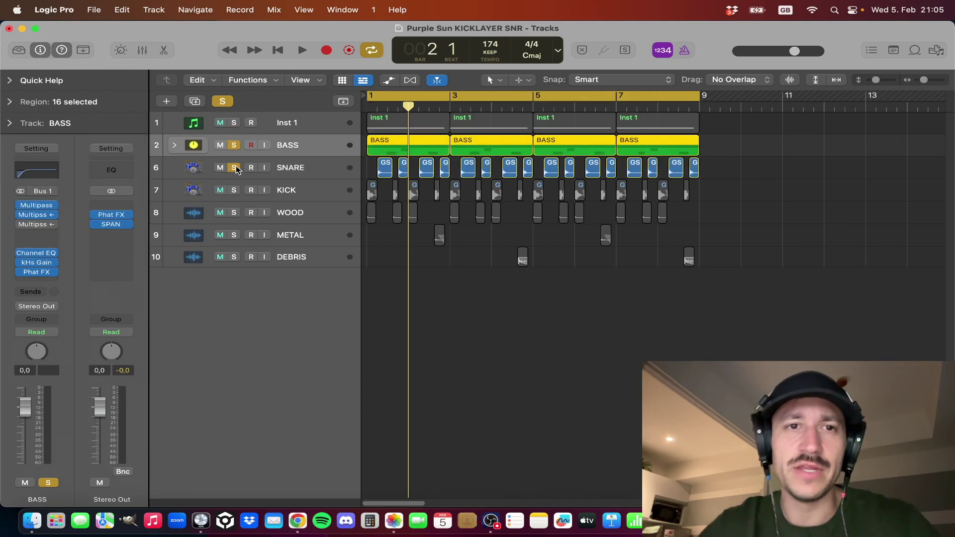
left_click(234, 167)
key("space")
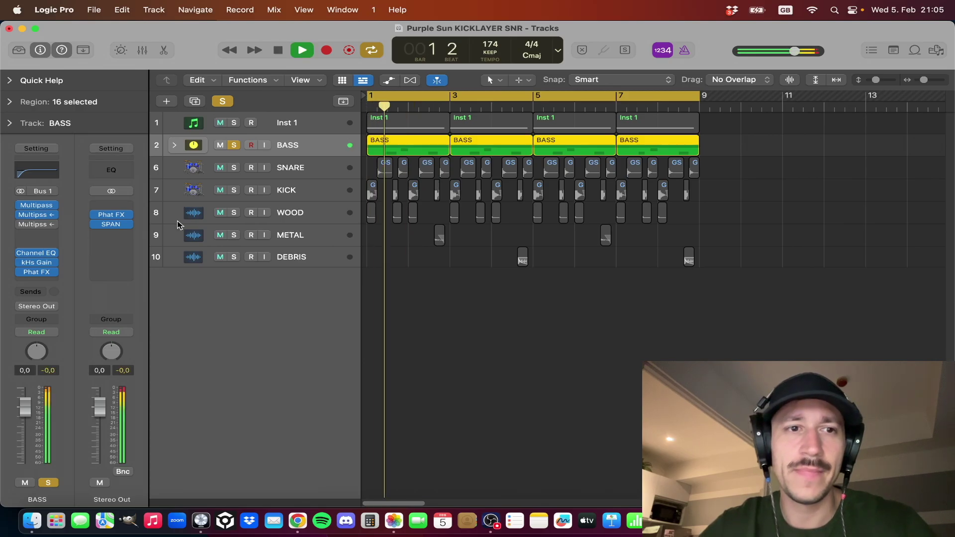
- Examine the soloed bass's spectrum in SPAN on the Stereo Out during playback
left_click(113, 225)
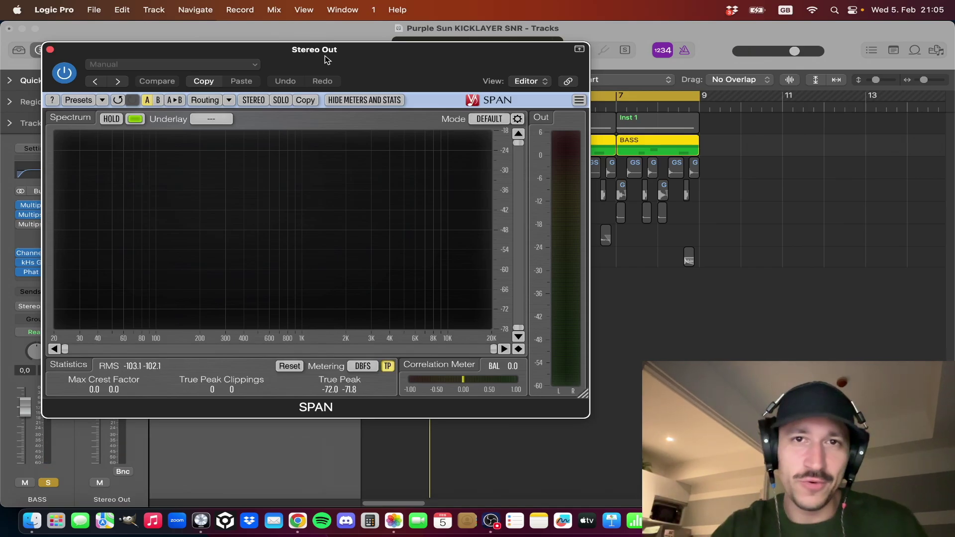
key("space")
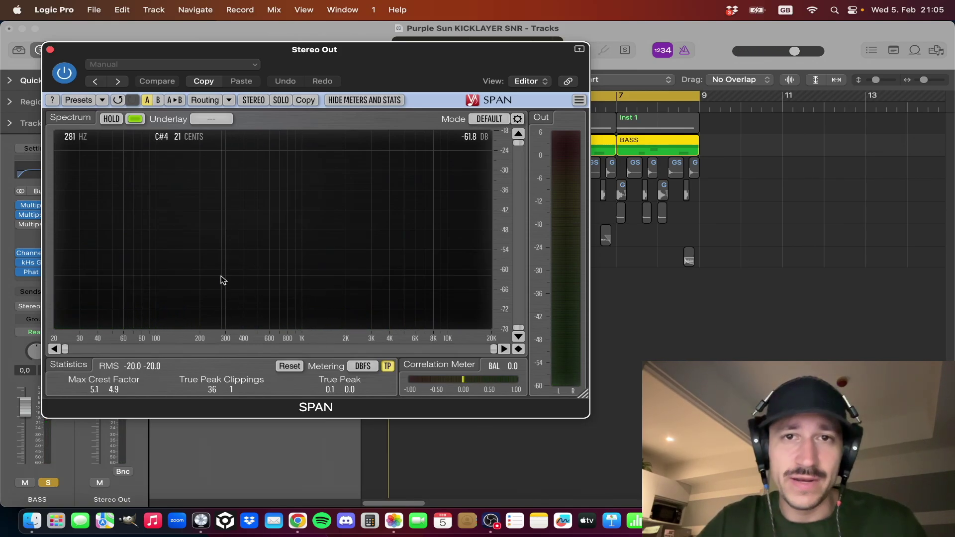
key("space")
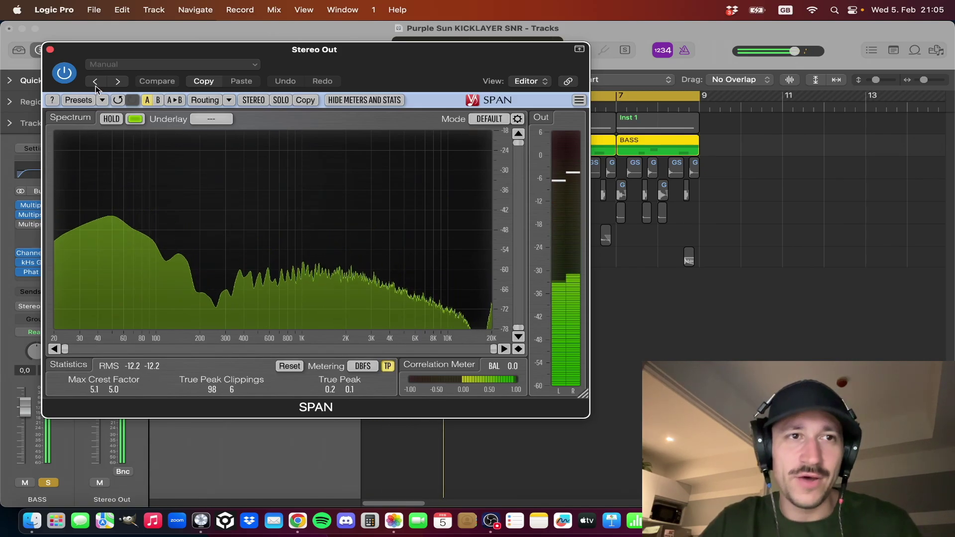
left_click(51, 50)
- Solo the SNARE track alongside BASS and play both to hear how they overlap
left_click(259, 161)
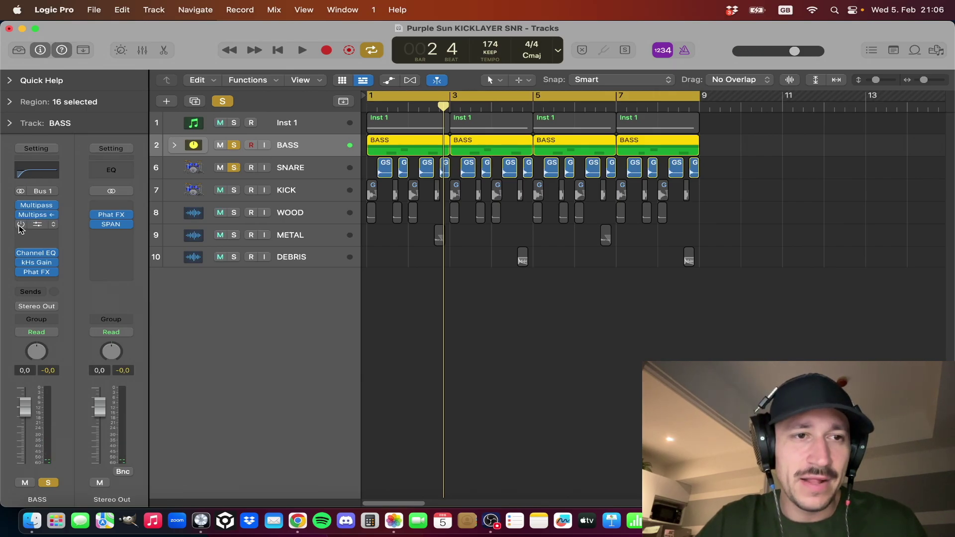
key("space")
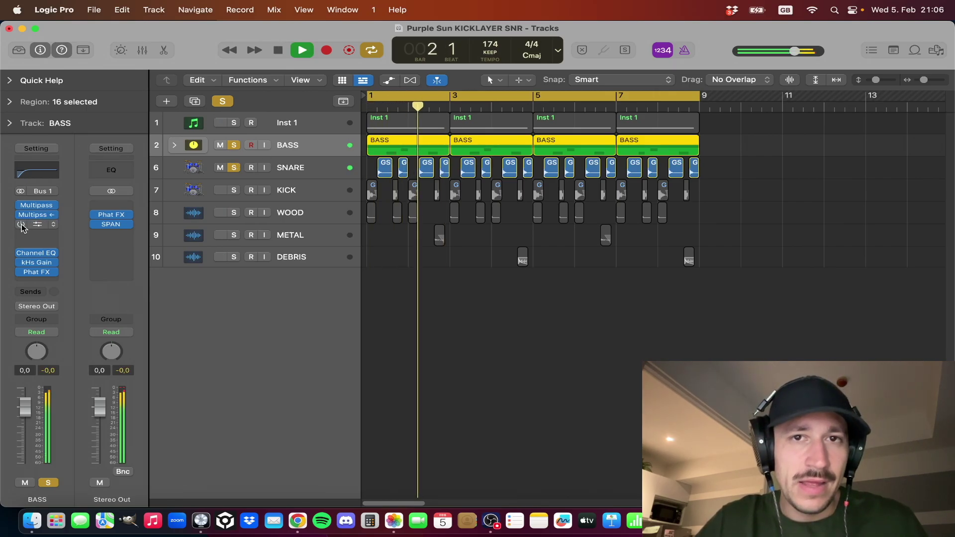
key("space")
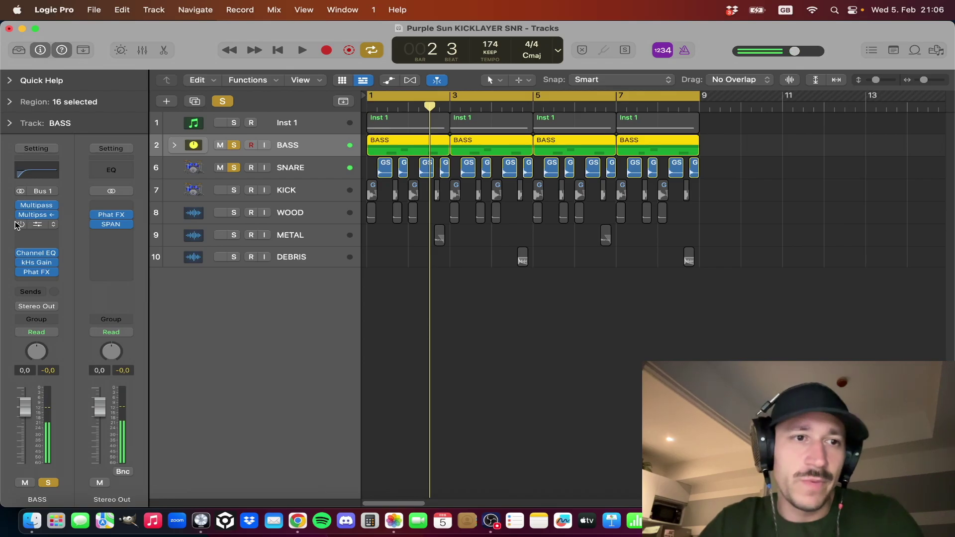
- Enable the bypassed sidechain Multipass on BASS and set its compressor band to 360 Hz–1.56 kHz while checking by playback
left_click(37, 225)
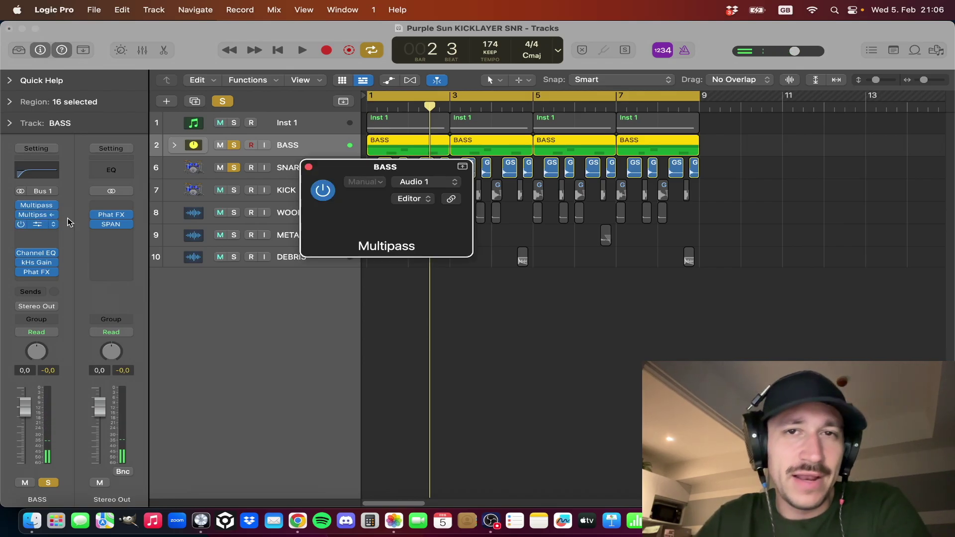
left_click_drag(430, 175, 167, 48)
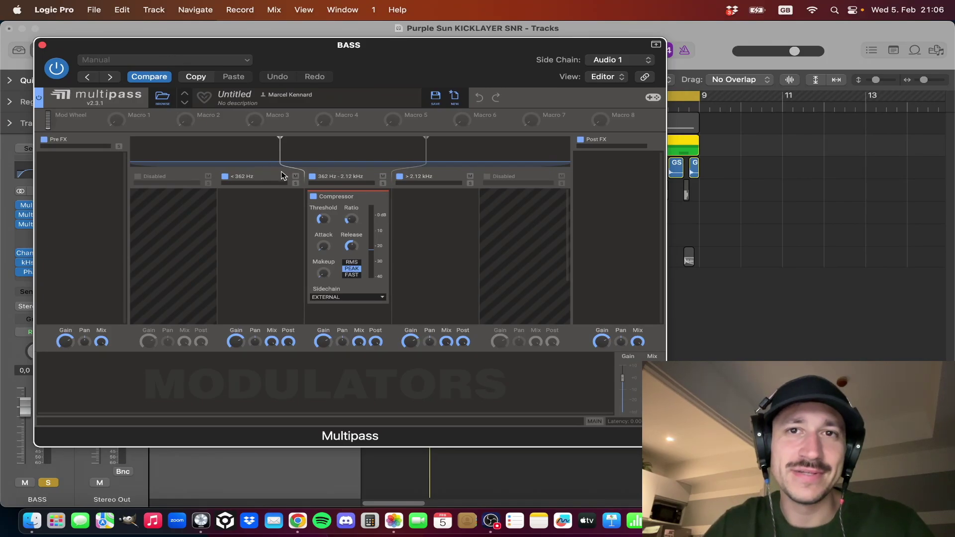
key("space")
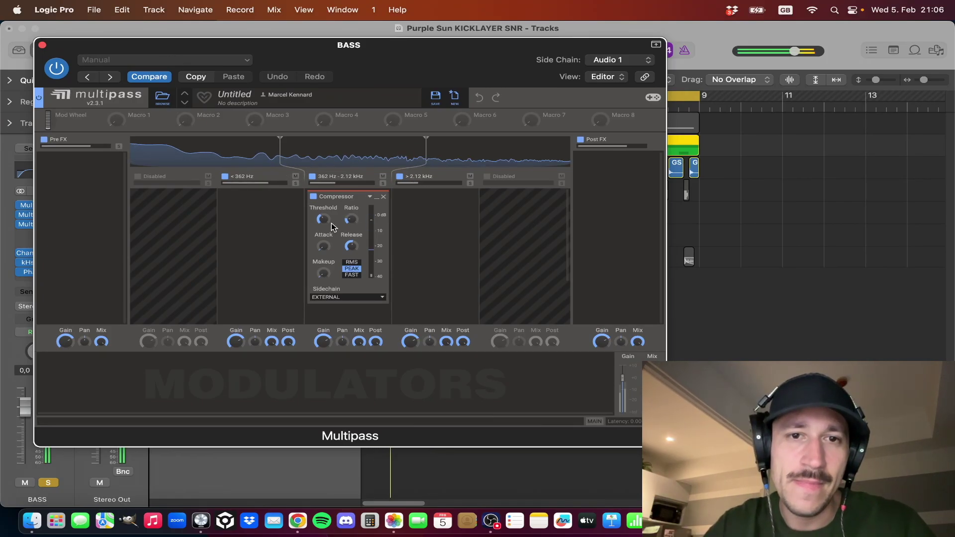
key("space")
left_click_drag(277, 151, 282, 150)
key("space")
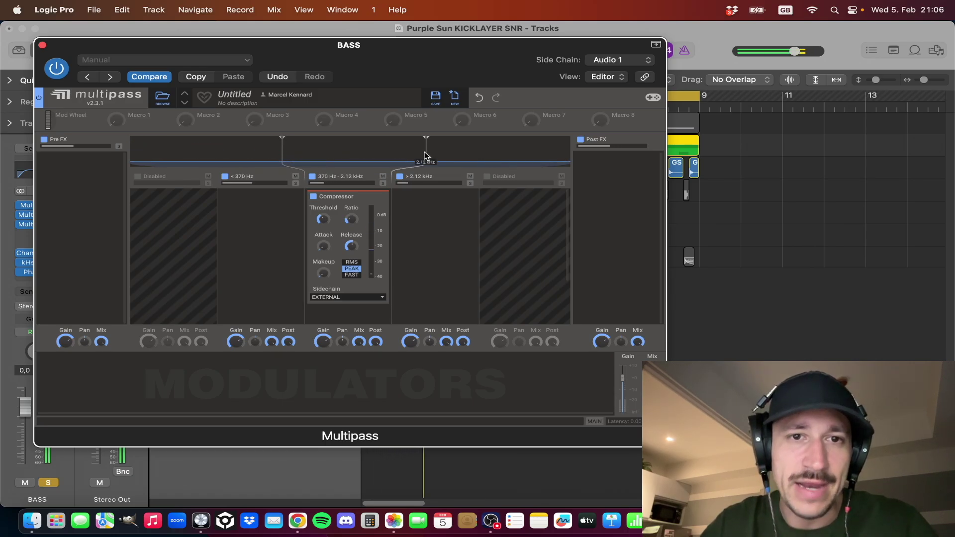
left_click_drag(425, 155, 418, 155)
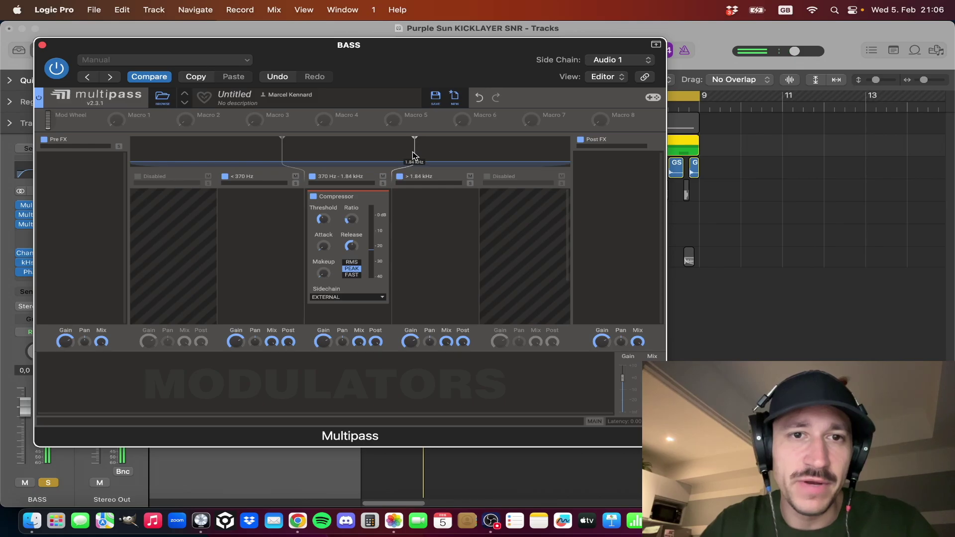
left_click_drag(411, 154, 401, 155)
left_click_drag(283, 158, 279, 152)
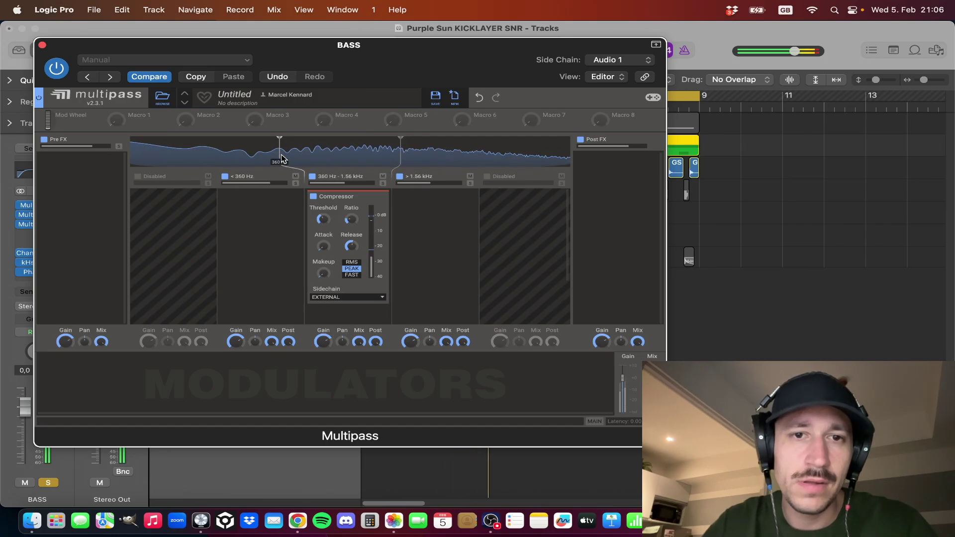
left_click(42, 45)
- Clear the solos, mute Inst 1, unmute BASS, and play the bass with all the drum tracks
left_click(220, 144)
left_click(233, 145)
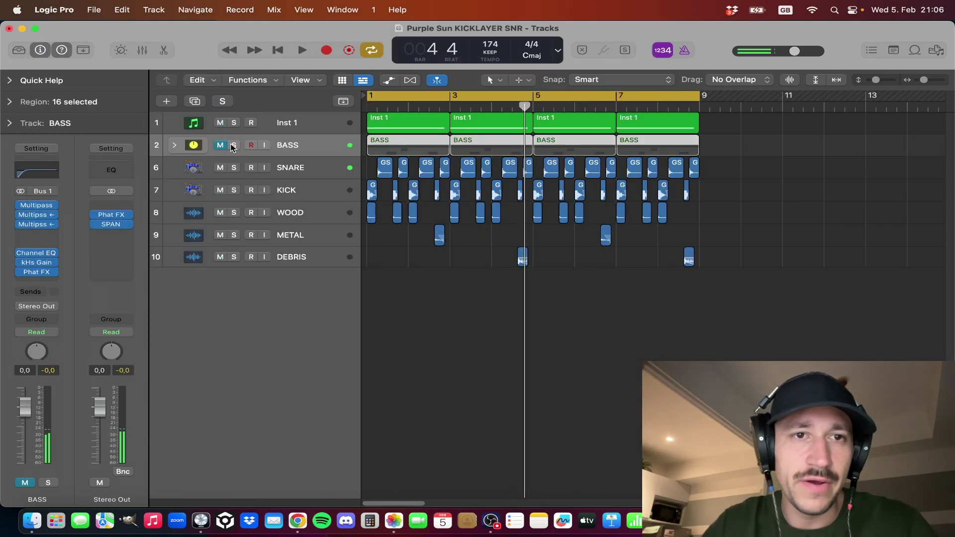
left_click(220, 122)
left_click(220, 145)
key("space")
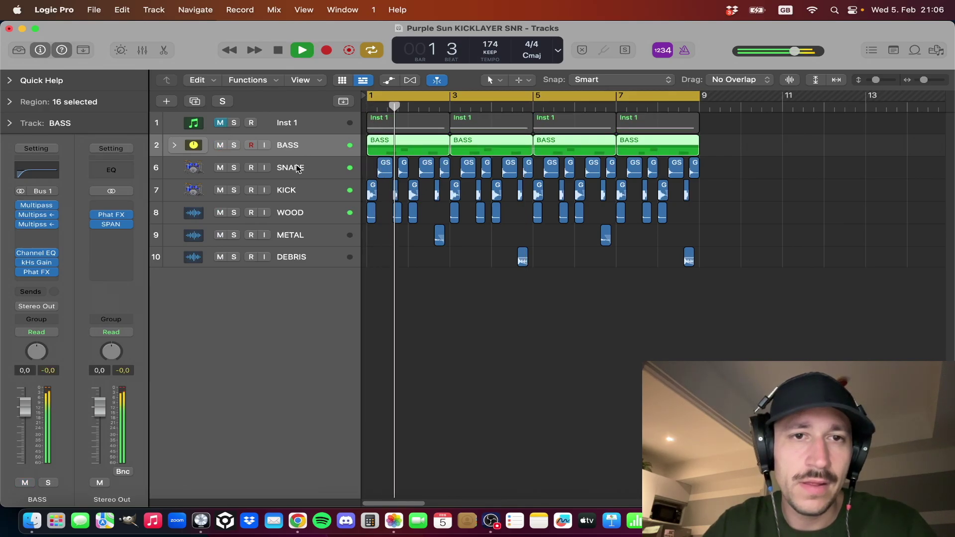
- Select the SNARE track, mute BASS and unmute Inst 1
left_click(296, 168)
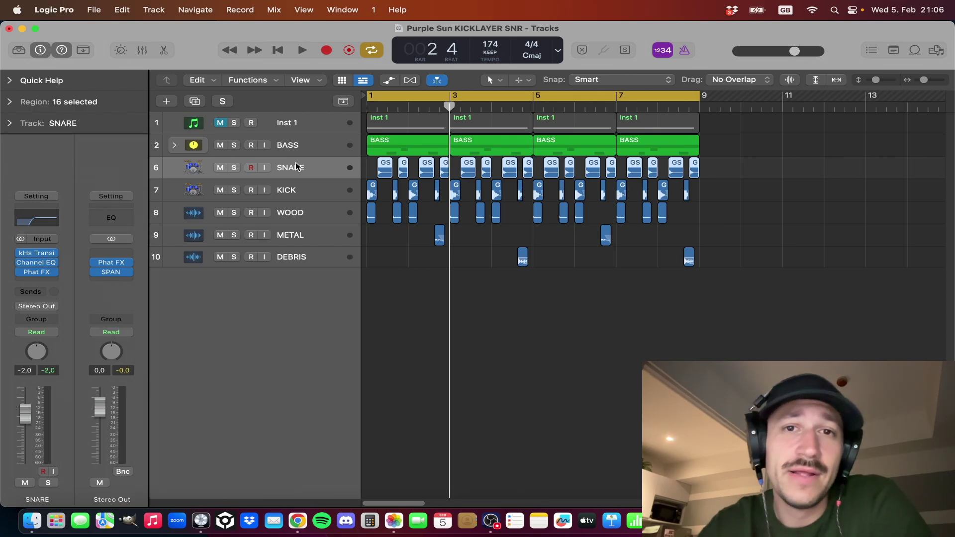
left_click(220, 145)
left_click(220, 123)
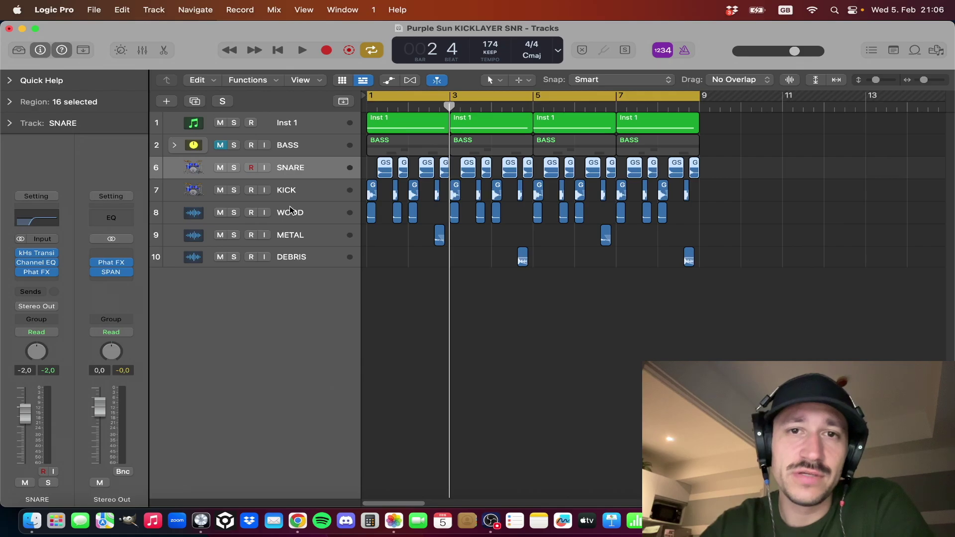
- Compare Inst 1 and BASS against the drums by playback, unmuting BASS and muting Inst 1 between the two listens
key("space")
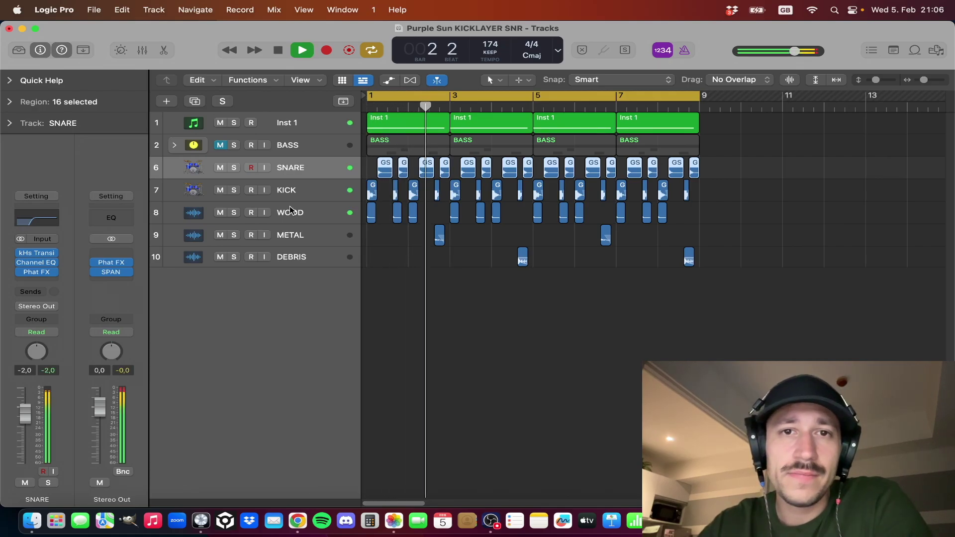
key("space")
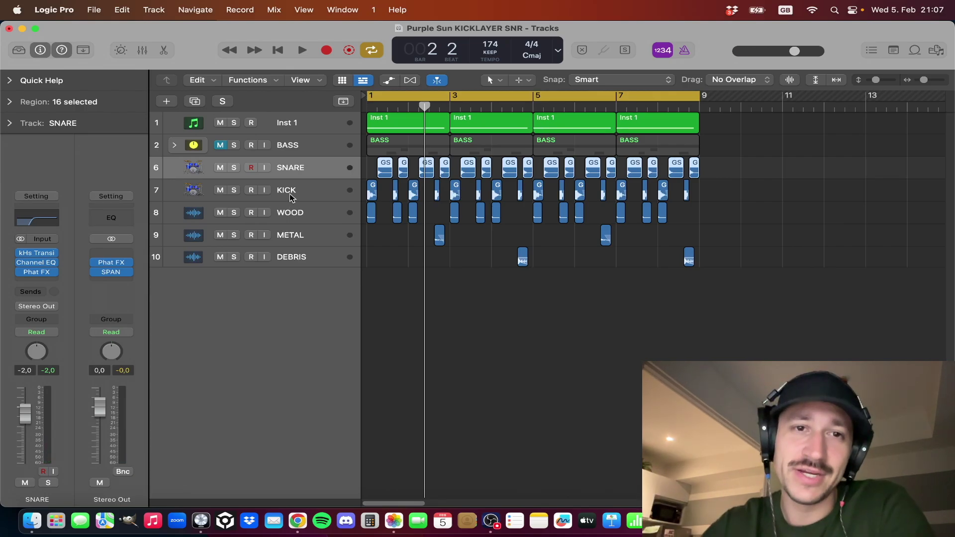
left_click(220, 145)
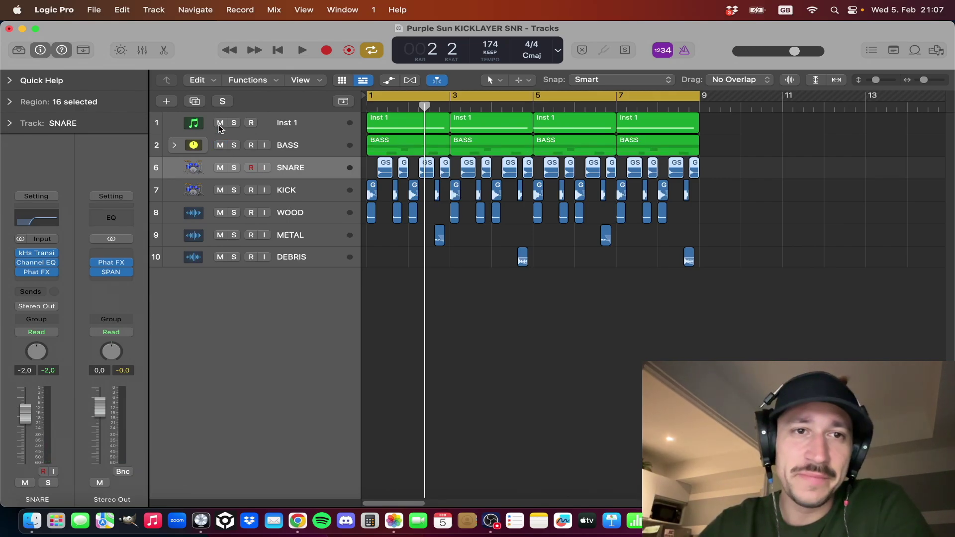
left_click(219, 122)
key("space")
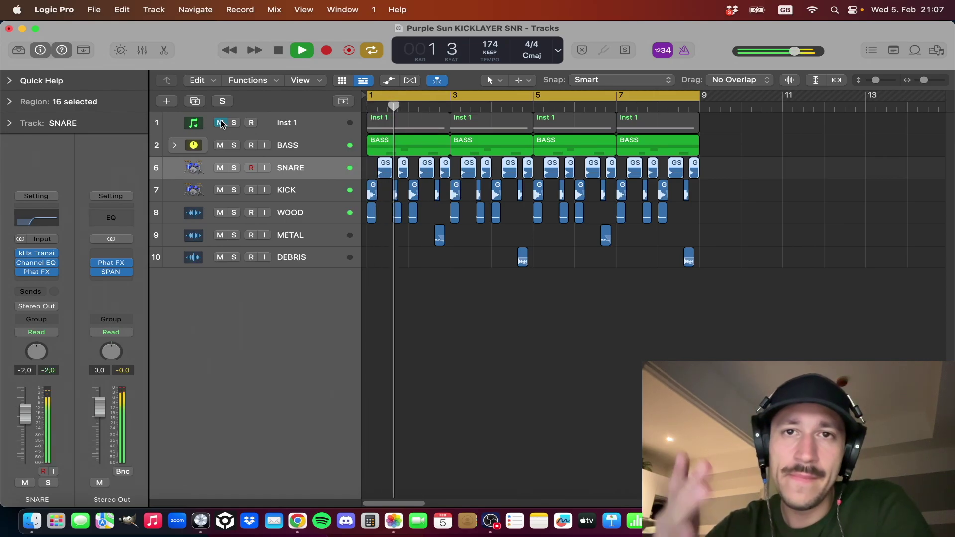
key("space")
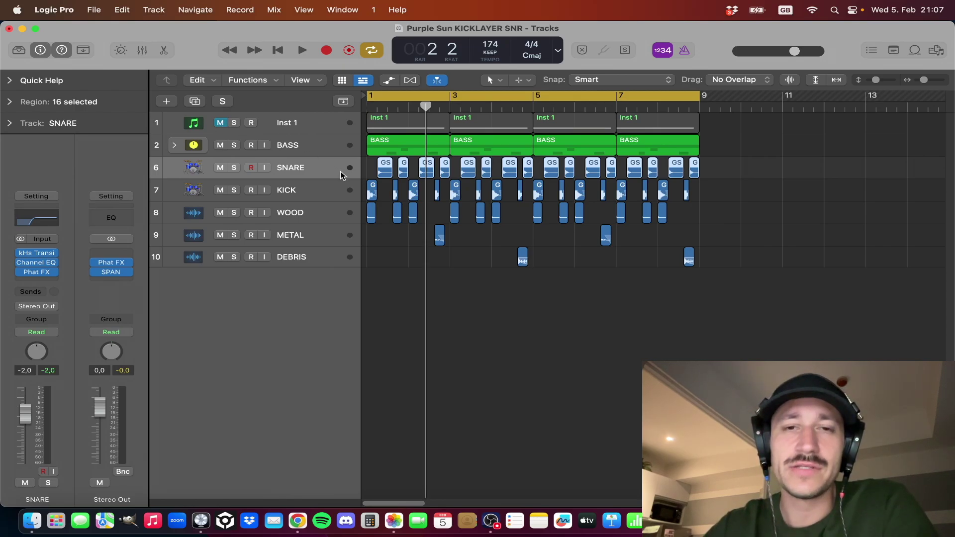
- Select the drum regions, the BASS track and Inst 1 in turn, return to BASS, and unmute Inst 1
left_click_drag(753, 292, 143, 174)
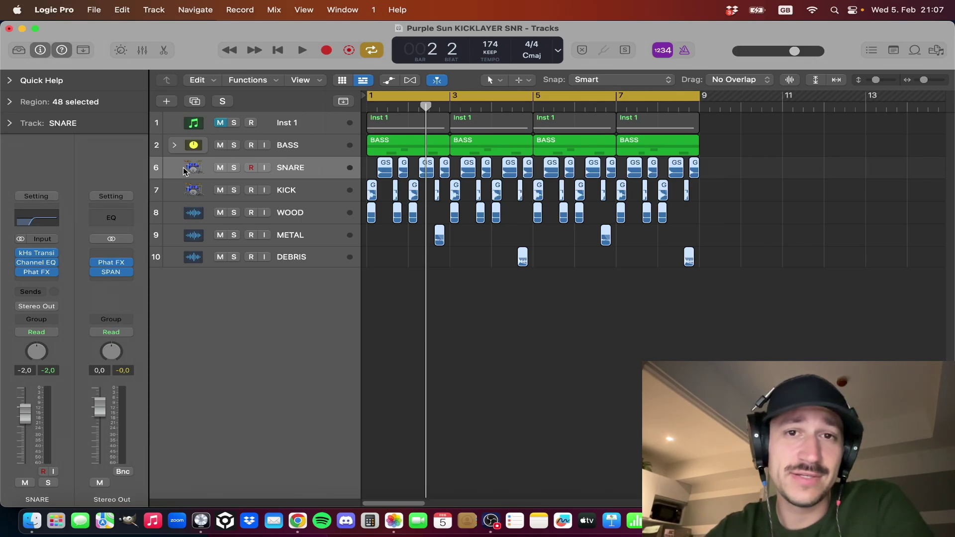
left_click(314, 145)
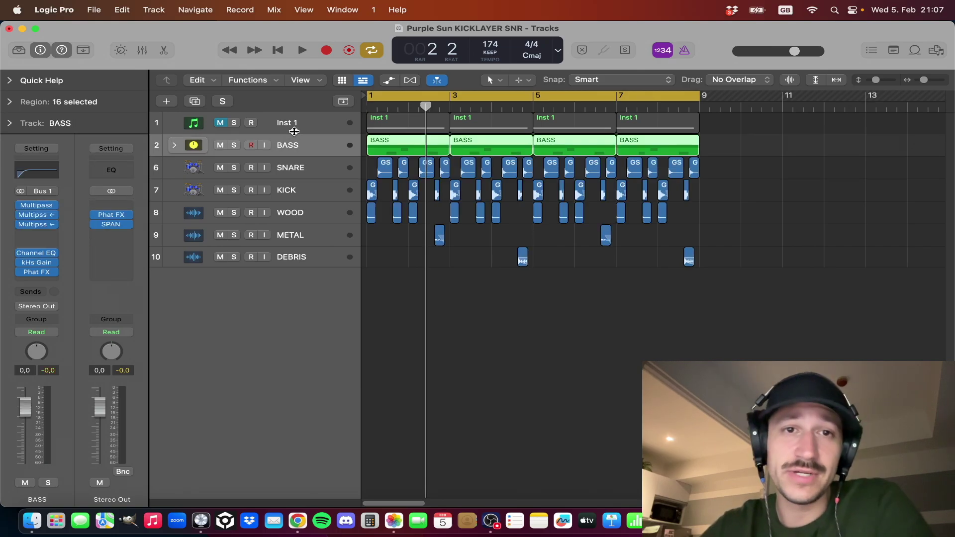
left_click(296, 129)
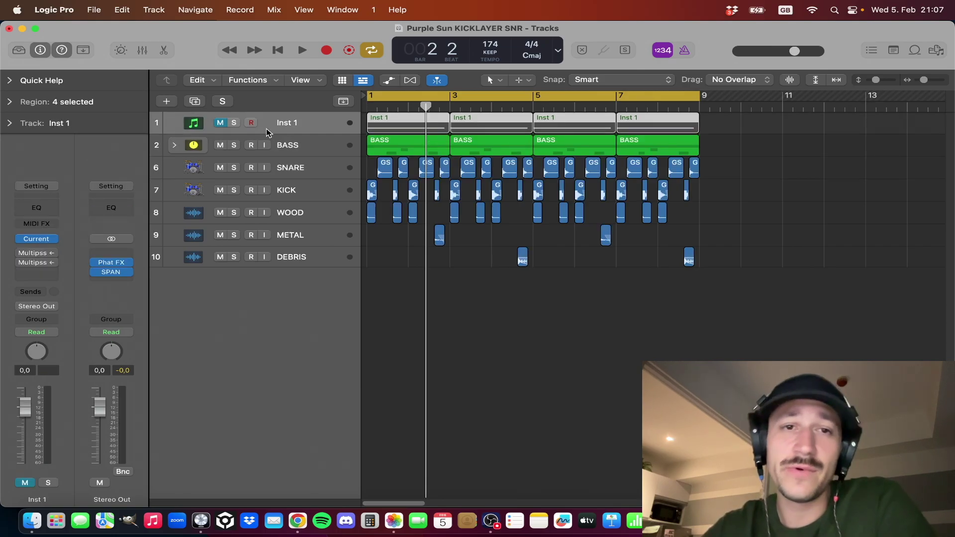
left_click(299, 143)
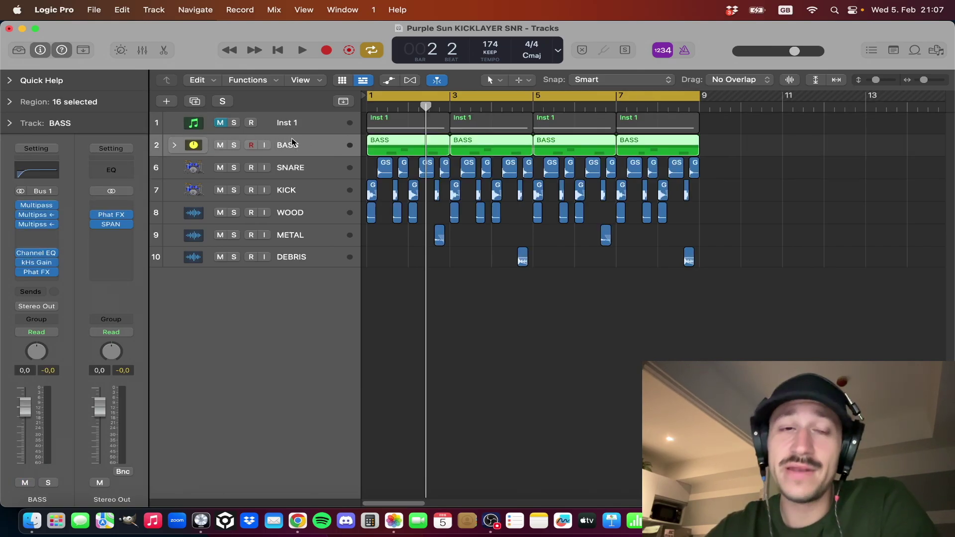
left_click(220, 124)
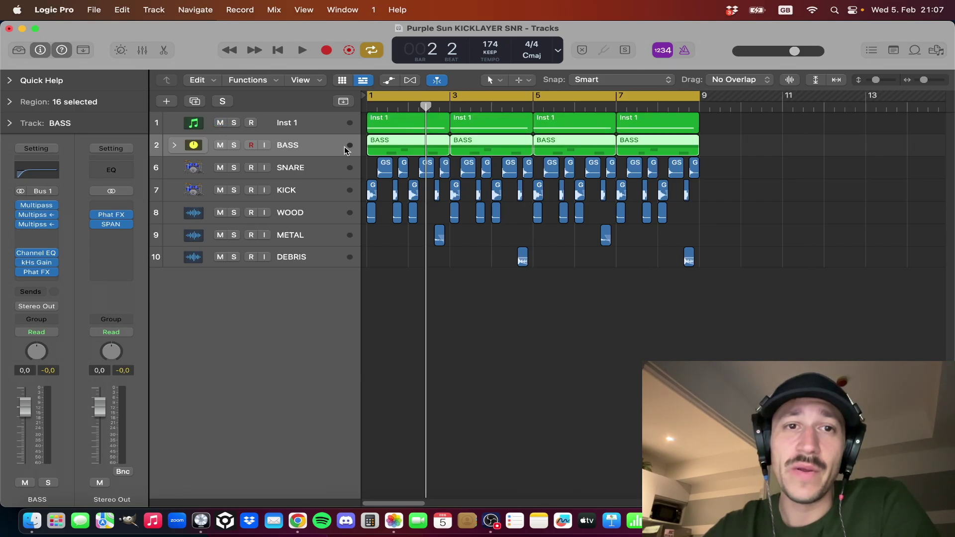